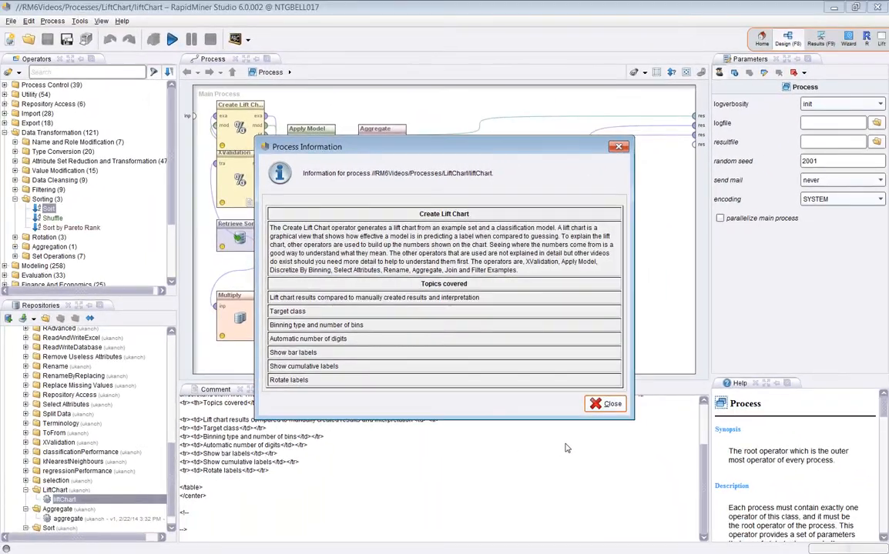
Close the process information and run the liftChart process.
click(758, 524)
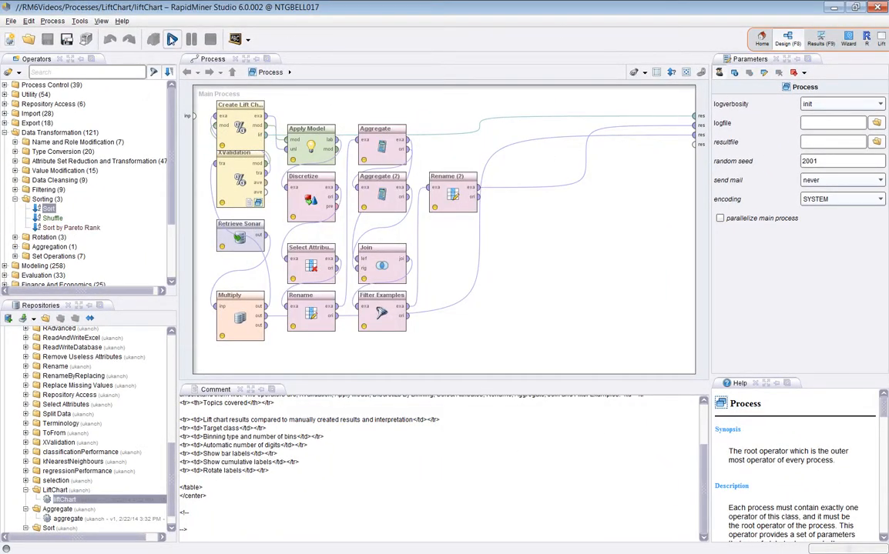
click(172, 39)
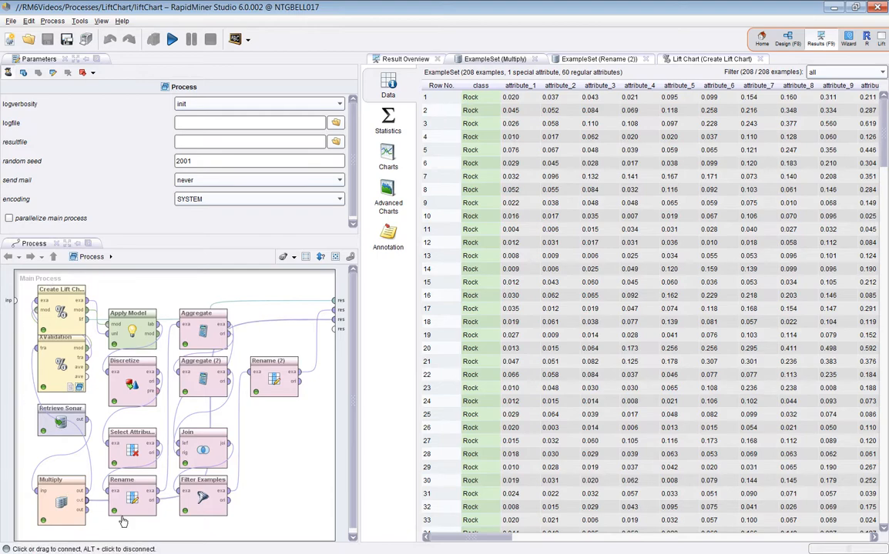
Review the Retrieve Sonar and Multiply operators and examine the Multiply example set's class label statistics and data.
click(61, 431)
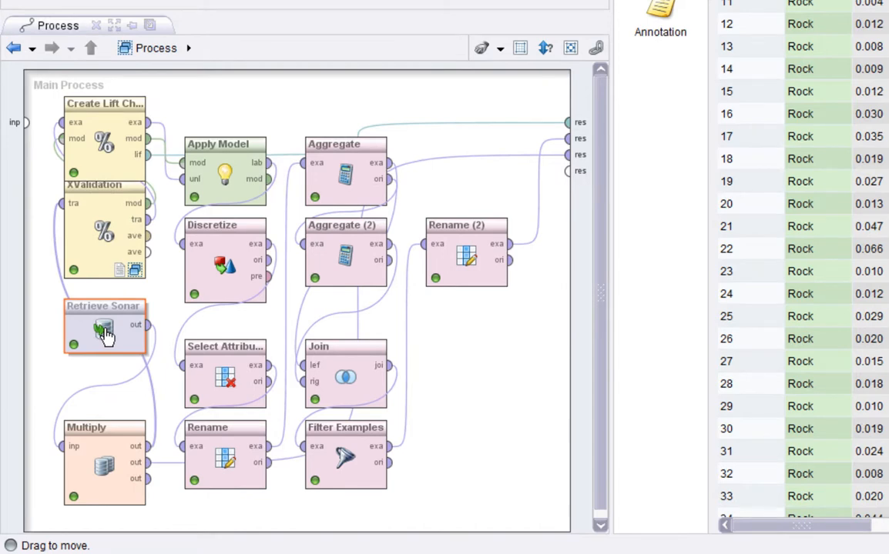
click(94, 466)
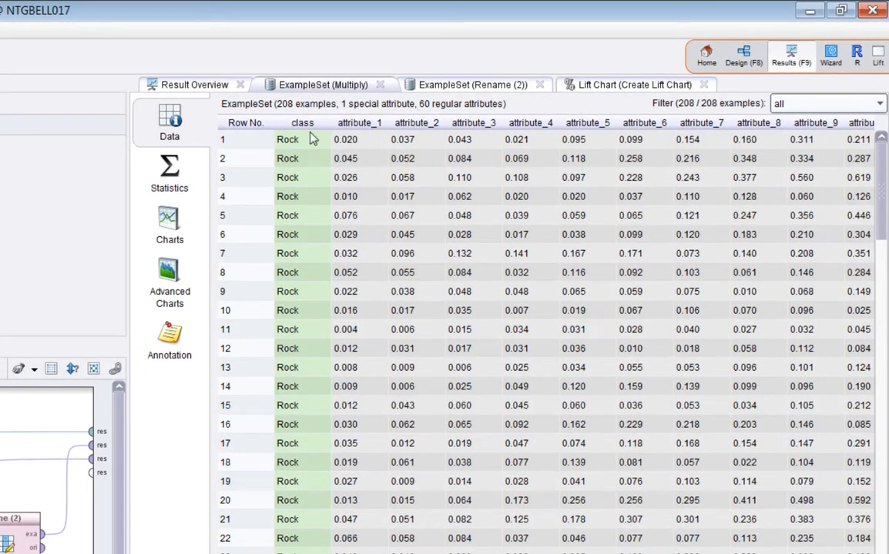
click(176, 181)
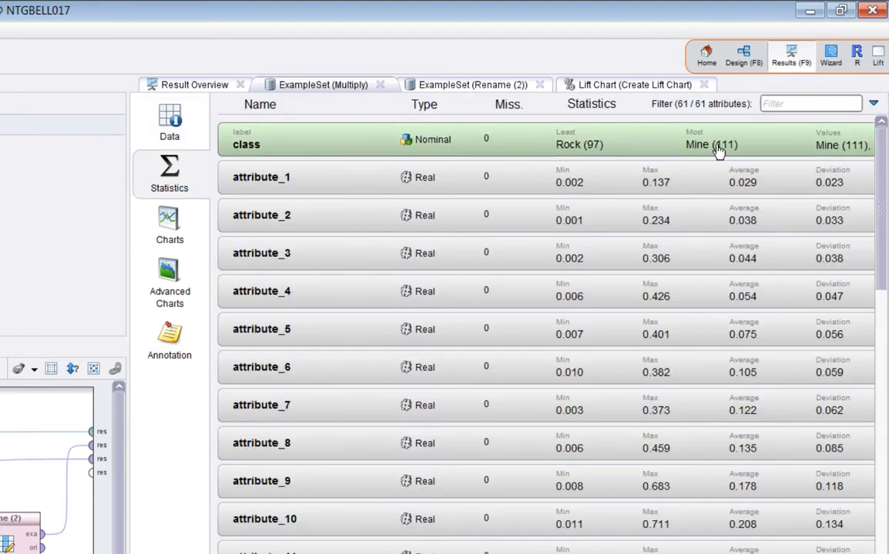
click(165, 122)
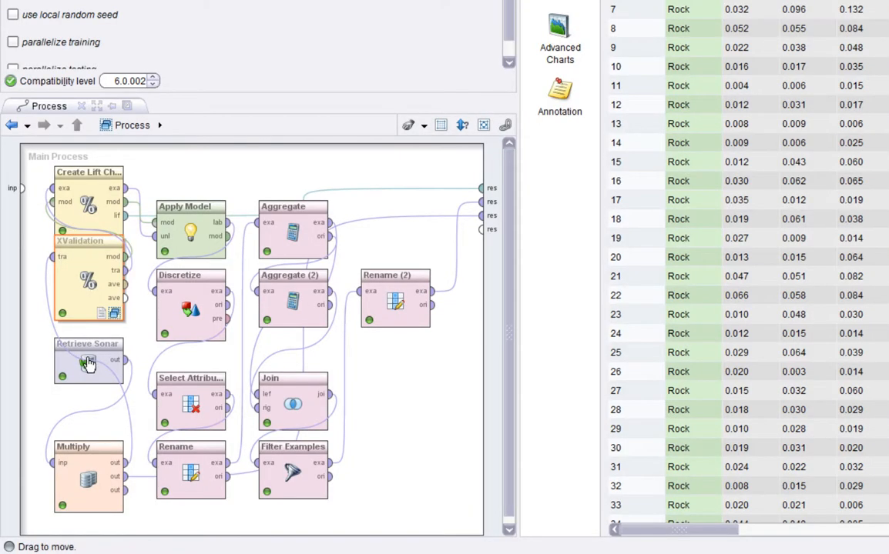
Move Retrieve Sonar and XValidation down in the process so that XValidation no longer overlaps Create Lift Chart.
click(82, 377)
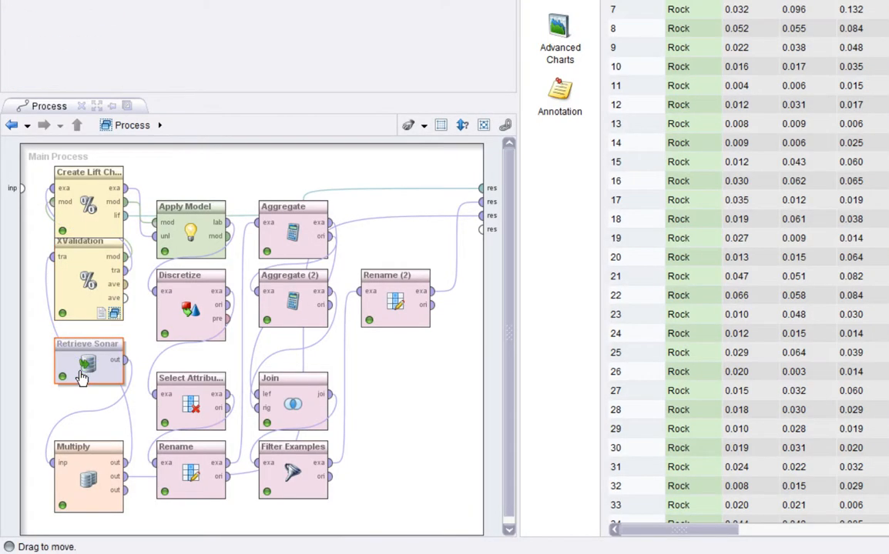
drag(82, 376, 82, 412)
drag(90, 278, 91, 312)
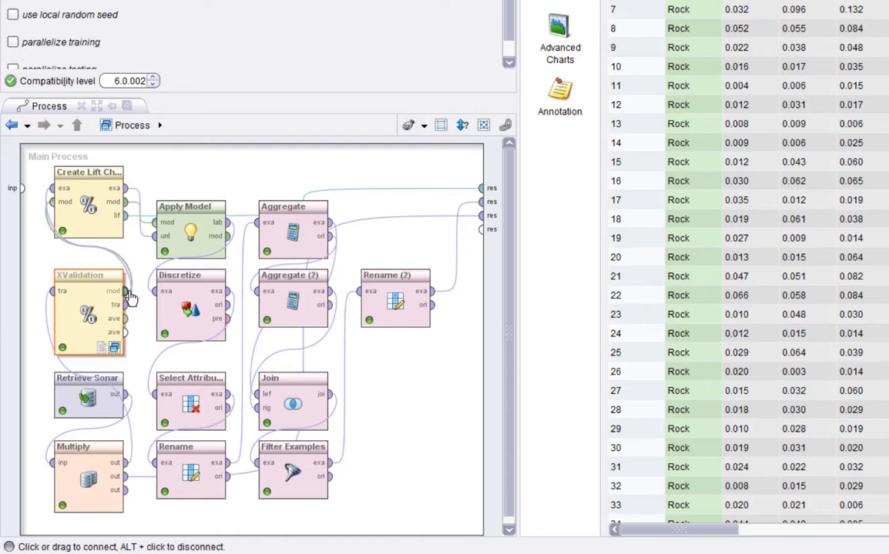
Review the lift chart result and the parameters of the Create Lift Chart and Apply Model operators.
click(86, 208)
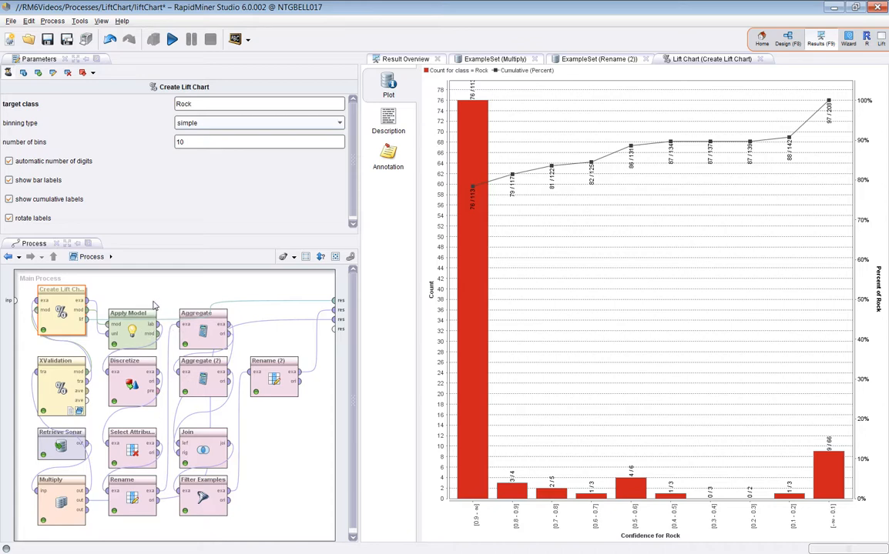
click(136, 338)
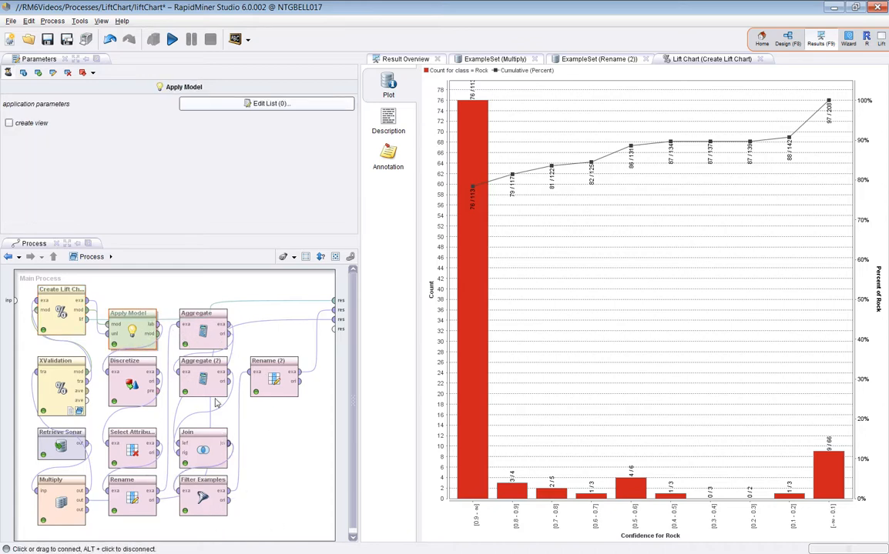
Show the Rename (2) example set and widen its confidence_Rock, class, count_class_in_range and count_in_range columns to fit their full names.
click(594, 59)
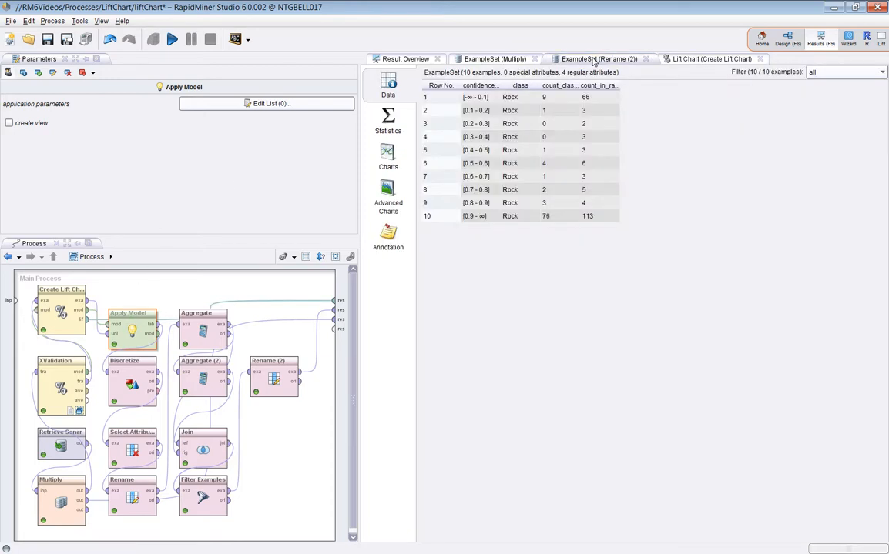
drag(501, 86, 623, 86)
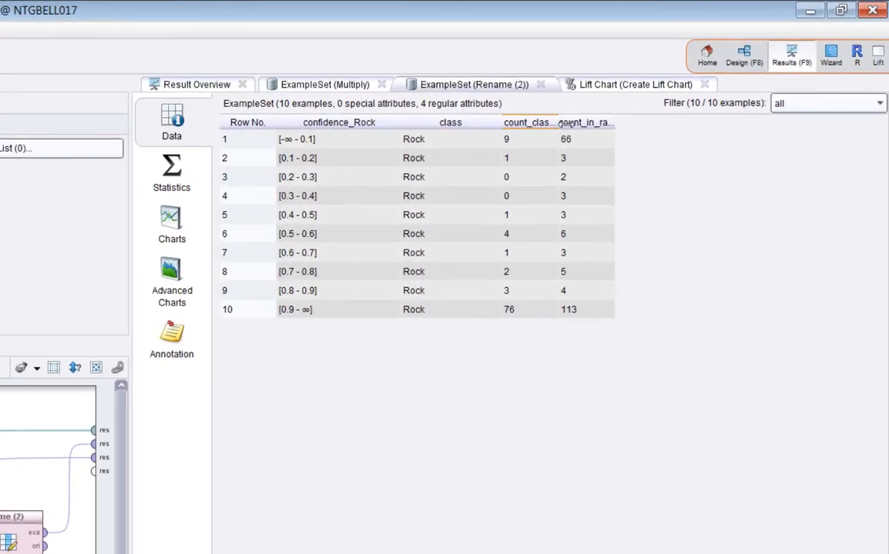
drag(556, 123, 644, 124)
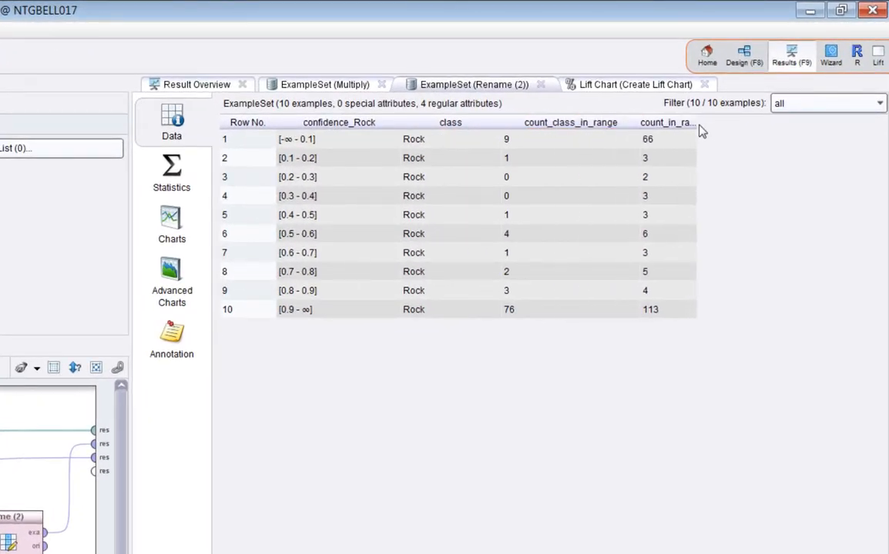
drag(702, 126, 795, 140)
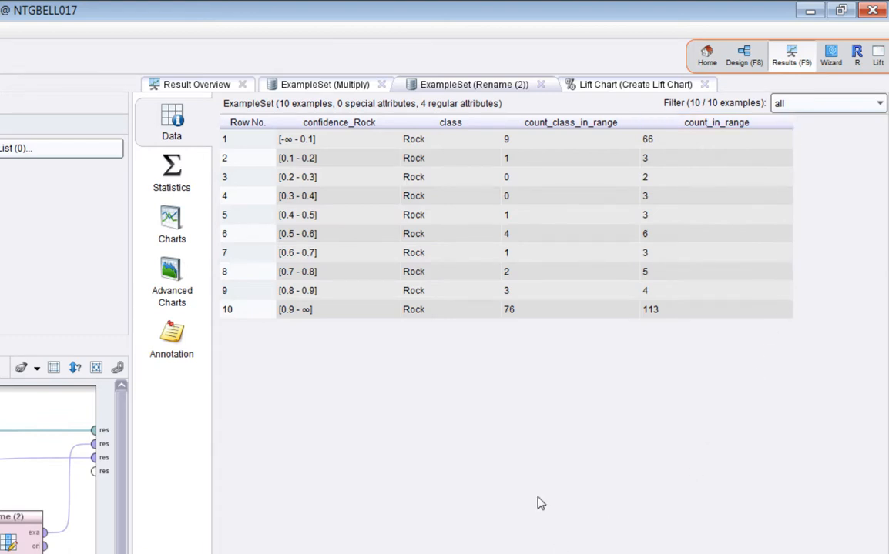
Compare the Create Lift Chart parameters with the plotted lift chart, checking the target class, binning and label options.
click(3, 462)
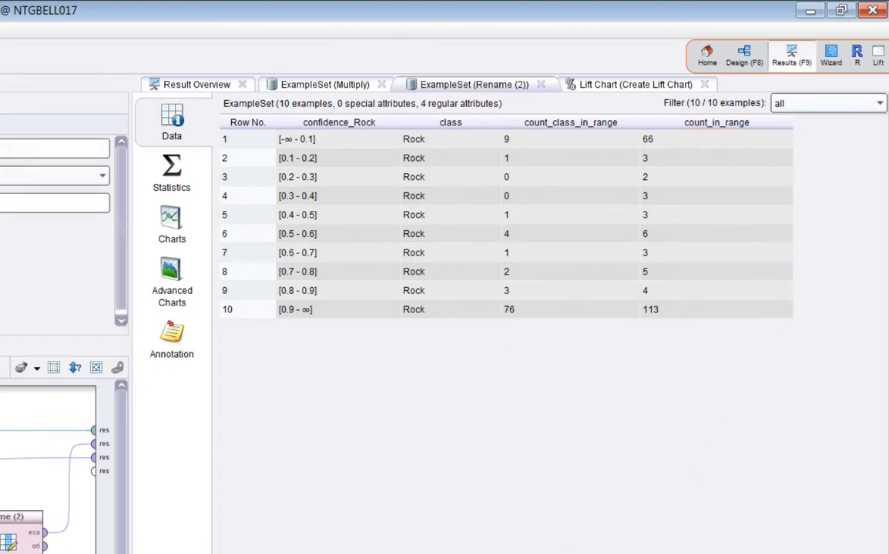
click(627, 86)
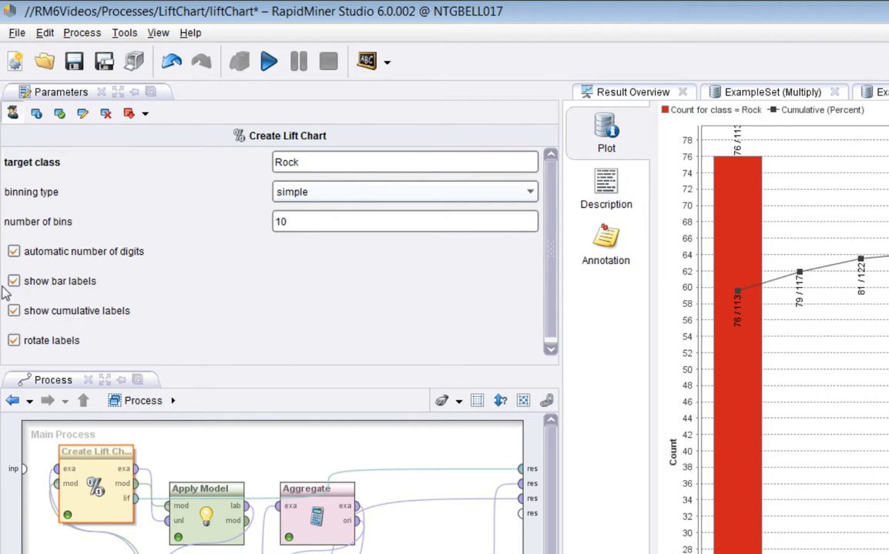
click(12, 251)
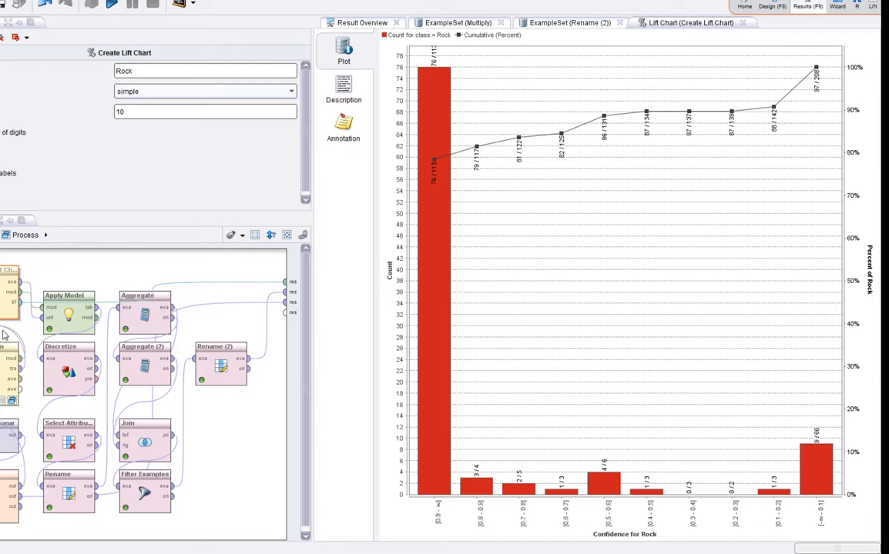
Inspect the Apply Model operator and the attribute filter and binning parameters of the Discretize operator.
click(70, 313)
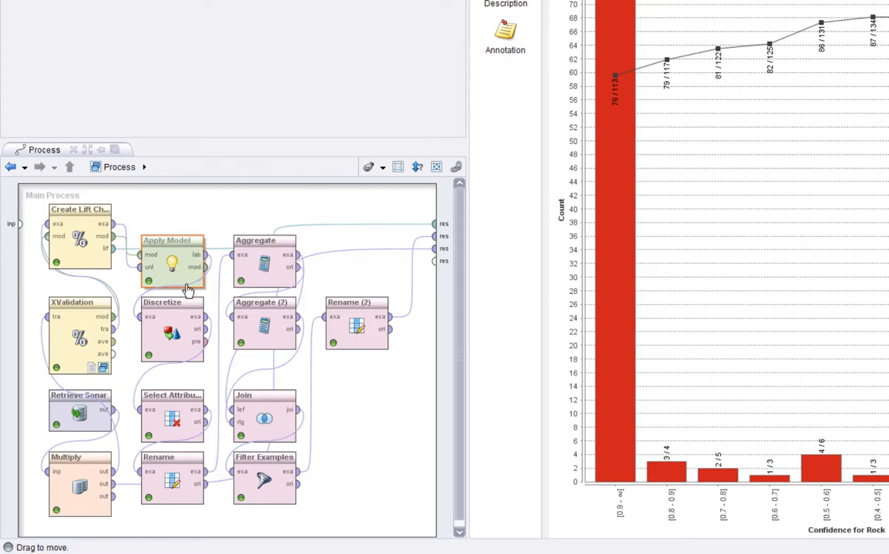
click(193, 332)
click(176, 266)
click(182, 317)
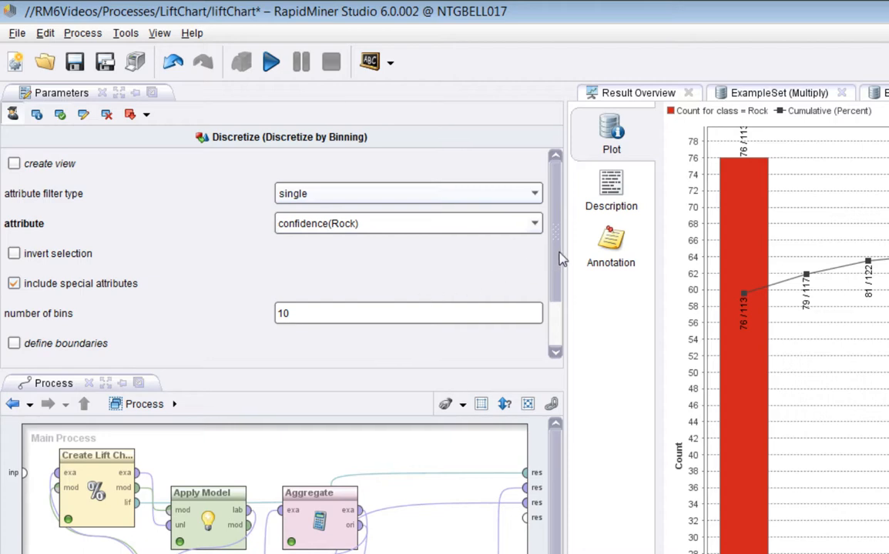
mouse_move(557, 259)
mouse_down()
mouse_move(557, 327)
mouse_move(555, 246)
mouse_up()
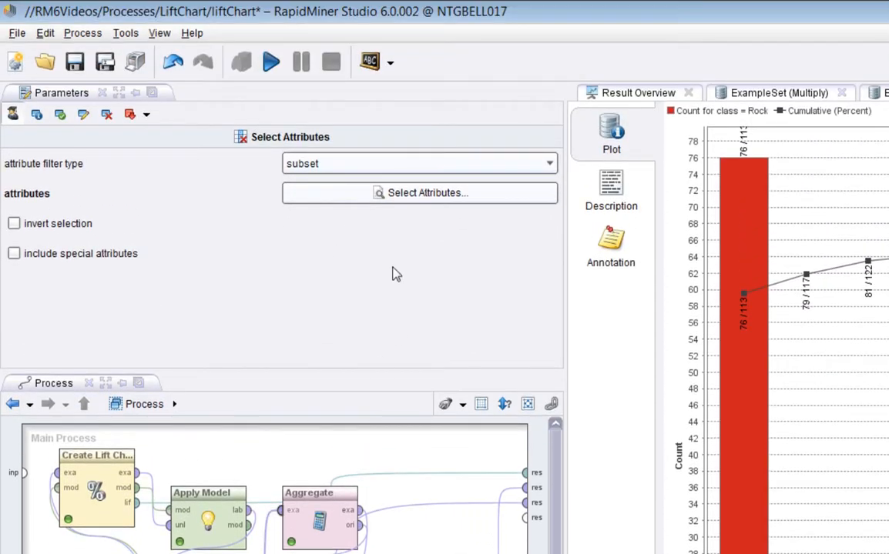
Examine which attributes the Select Attributes operator keeps, including the class, prediction and confidence attributes, and leave the selection unchanged.
click(394, 197)
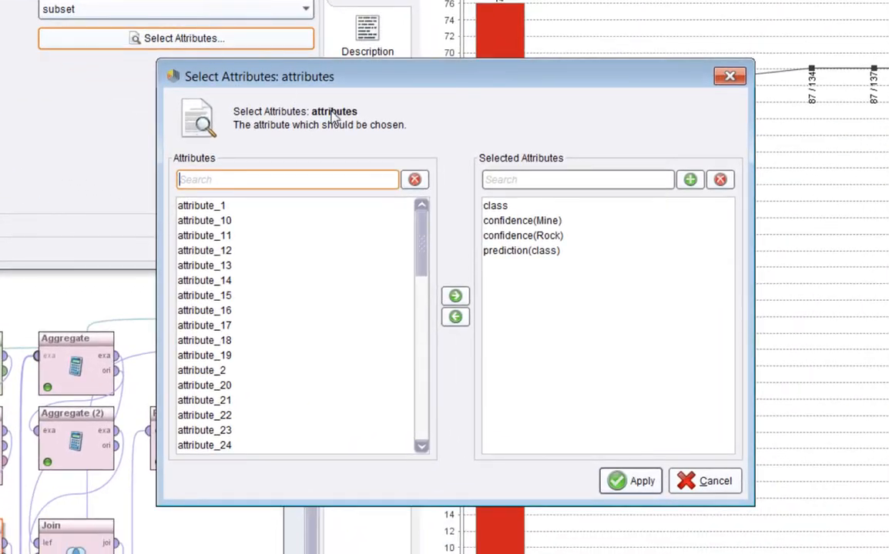
click(522, 211)
click(526, 251)
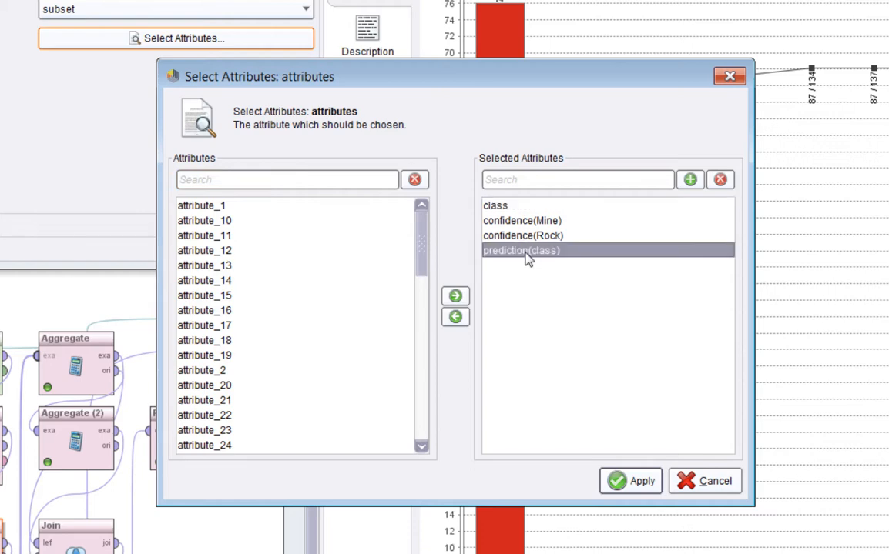
click(520, 207)
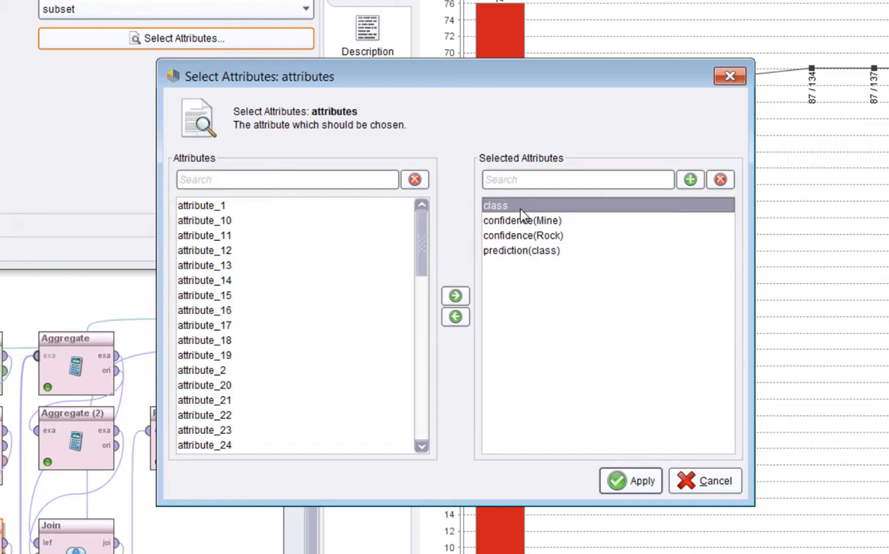
click(520, 252)
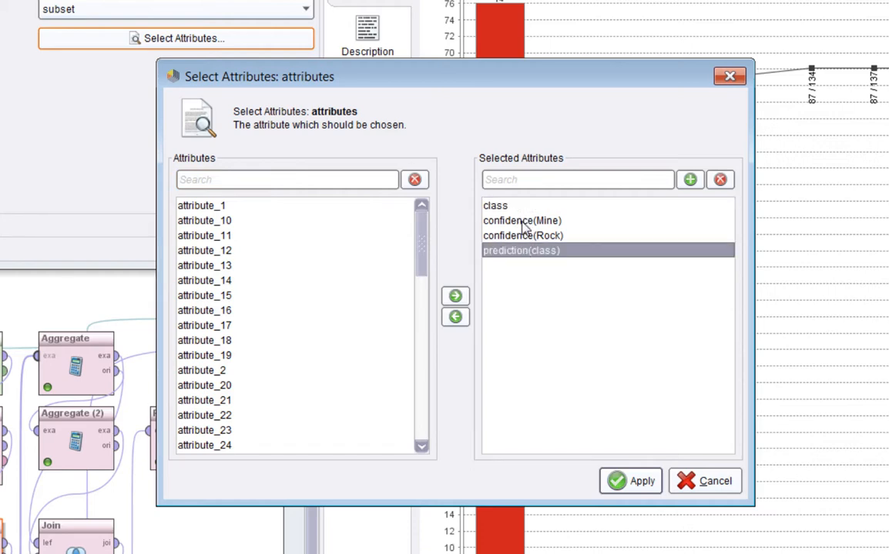
click(522, 223)
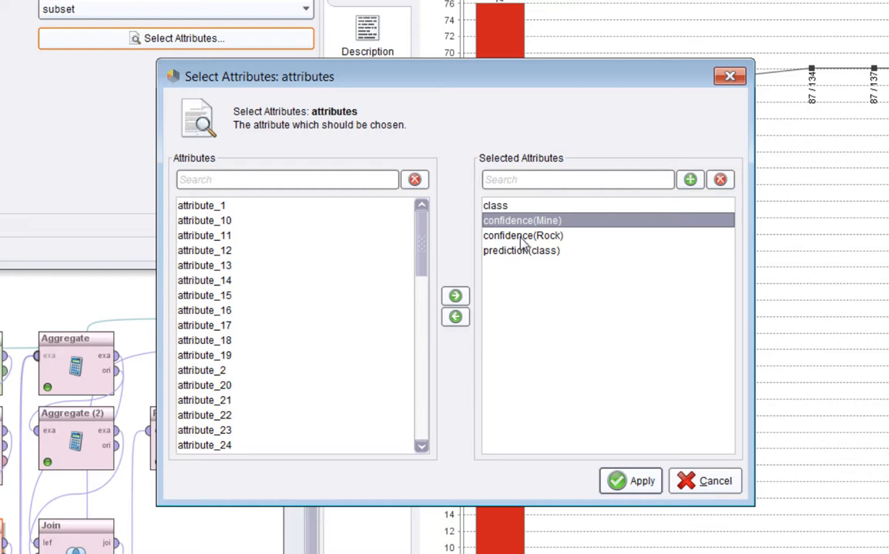
click(522, 240)
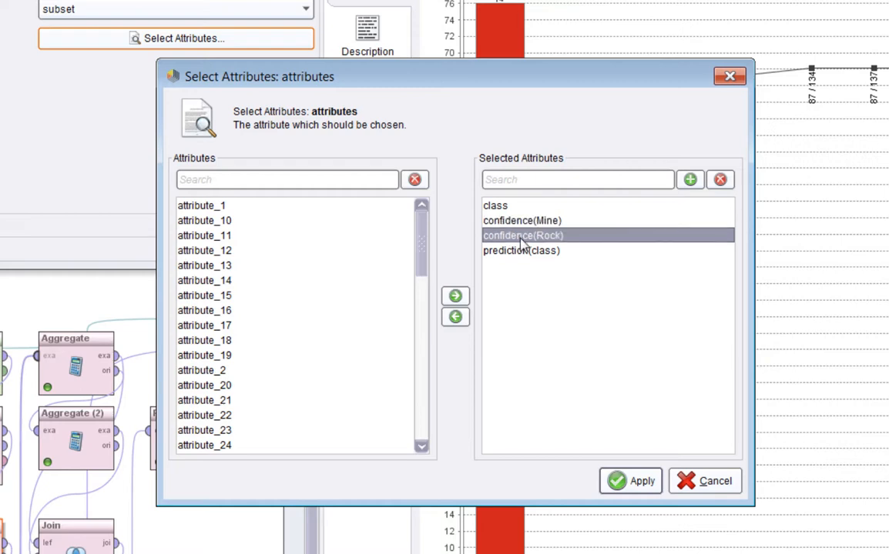
click(688, 482)
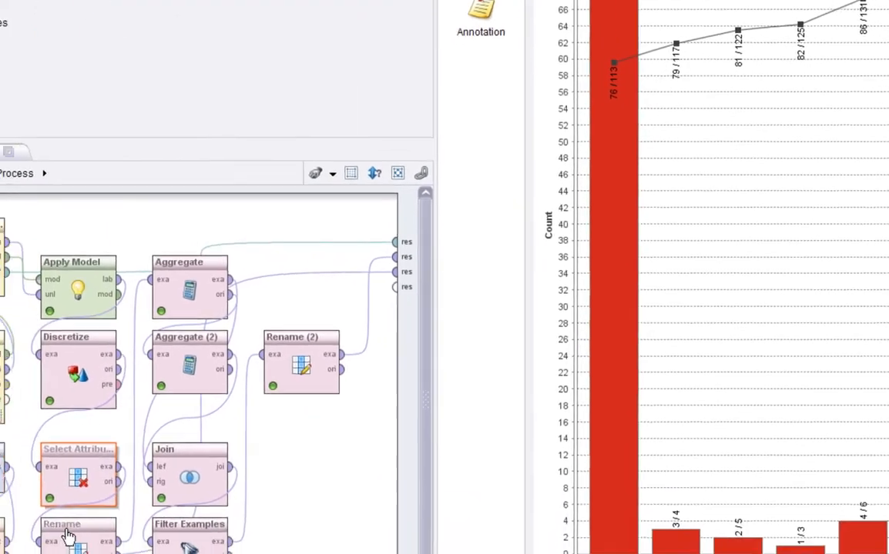
Inspect the Rename operator's old and new names, including its additional attributes list, without changing them.
click(68, 536)
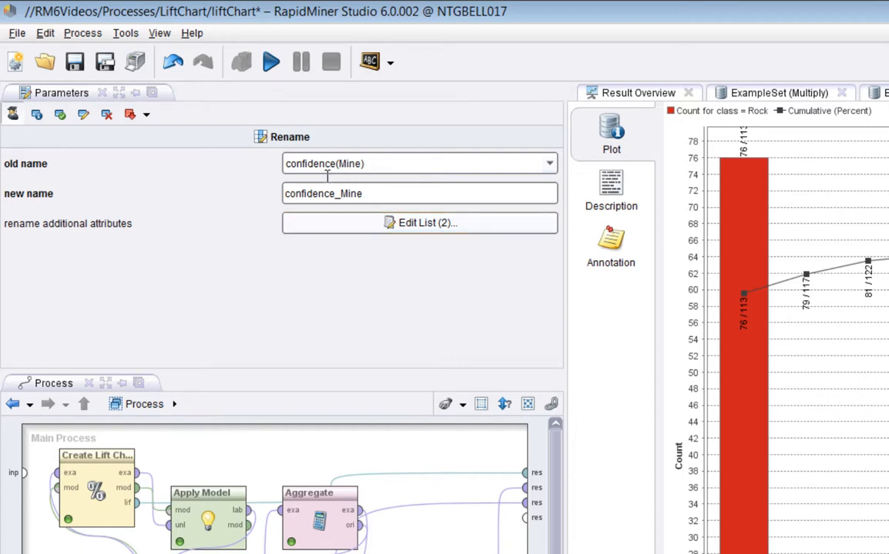
click(382, 223)
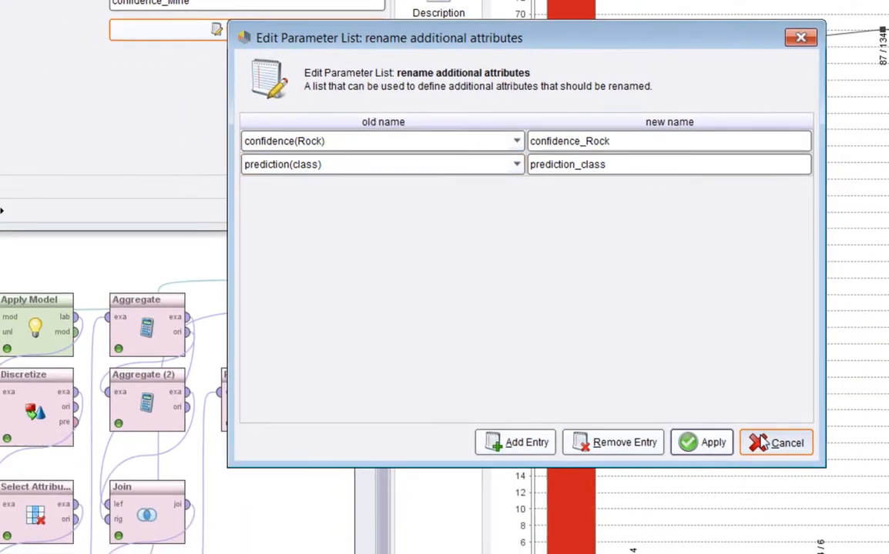
click(688, 497)
Examine the group by attributes of the first Aggregate operator and close the selection without changes.
click(297, 179)
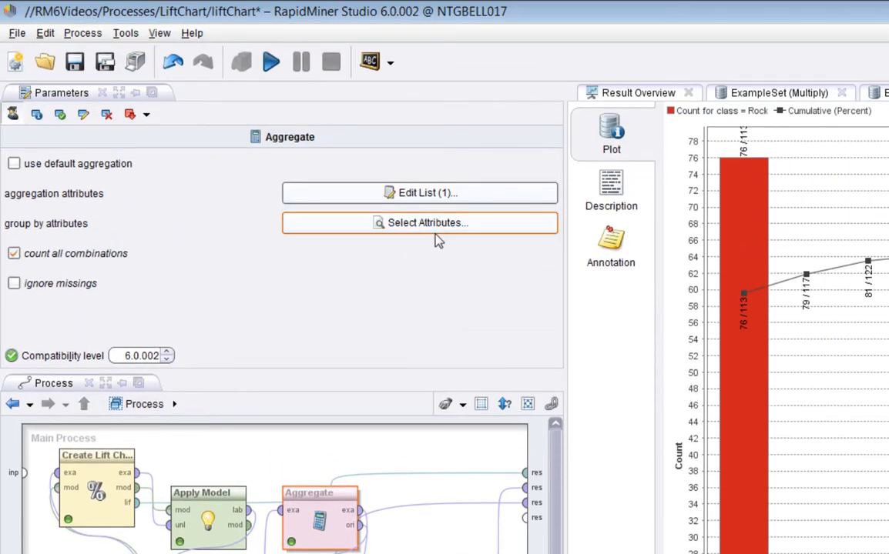
click(433, 228)
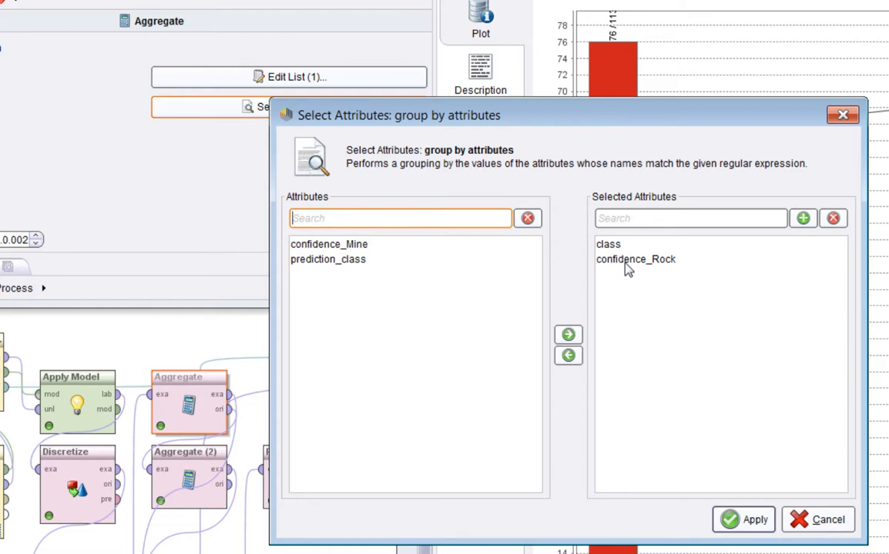
click(626, 261)
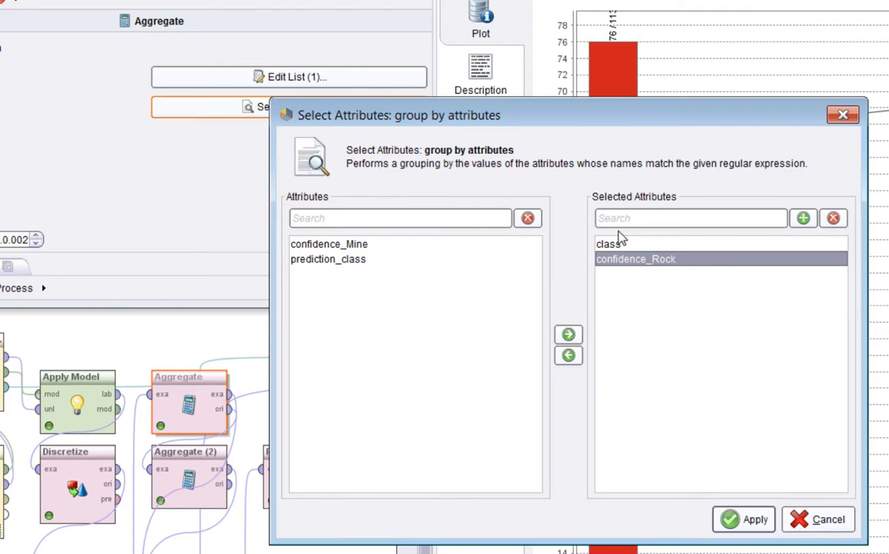
click(618, 245)
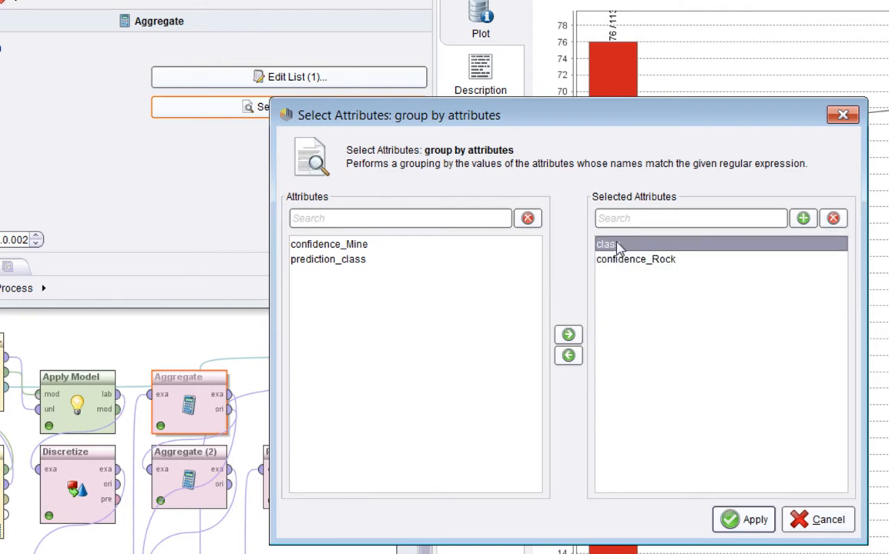
click(830, 520)
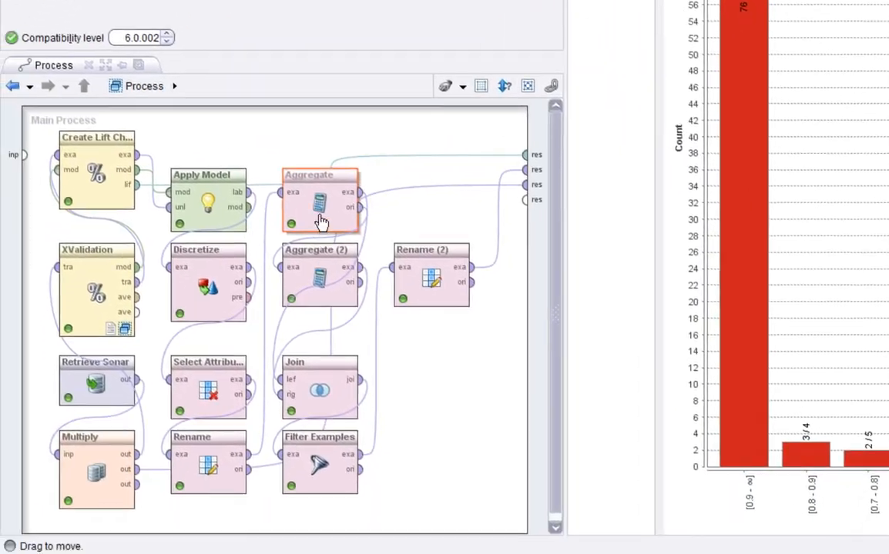
Set a breakpoint on the first Aggregate operator.
right_click(269, 284)
click(334, 475)
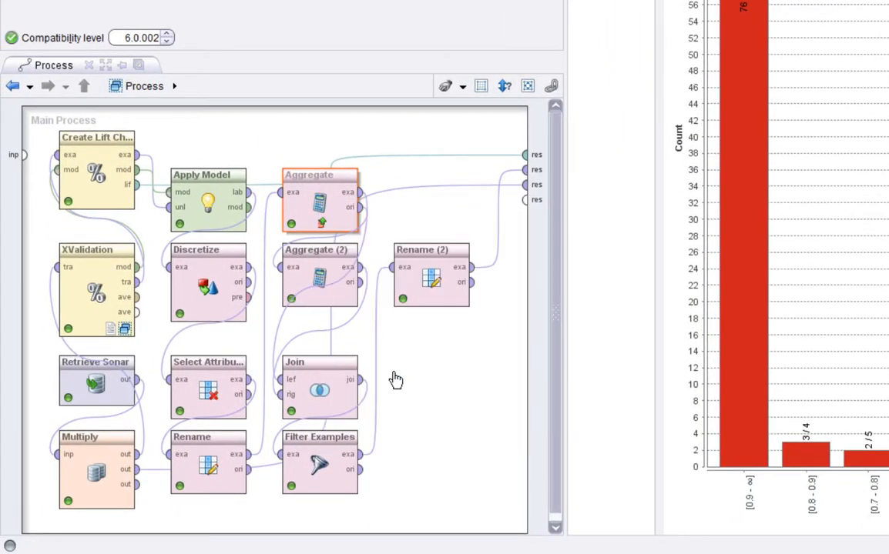
Add a breakpoint after the first Aggregate operator and run the process.
right_click(337, 186)
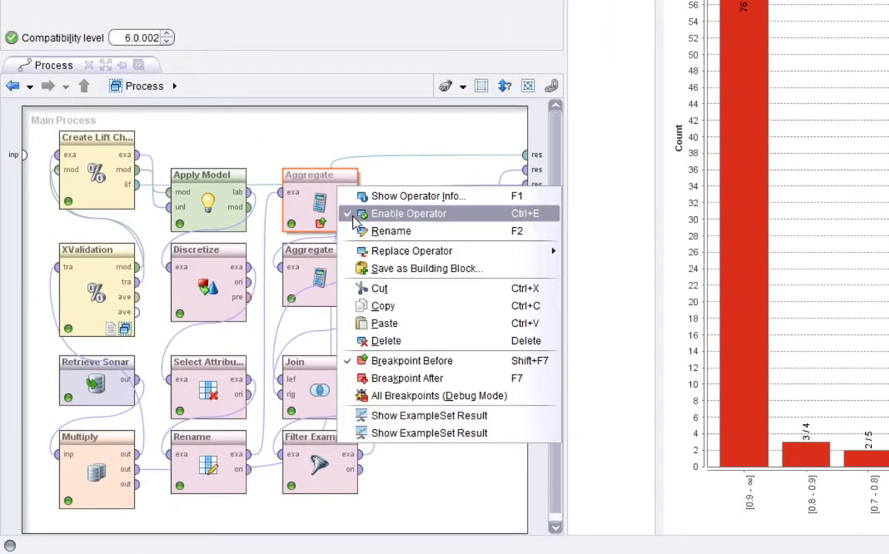
click(401, 377)
key(F11)
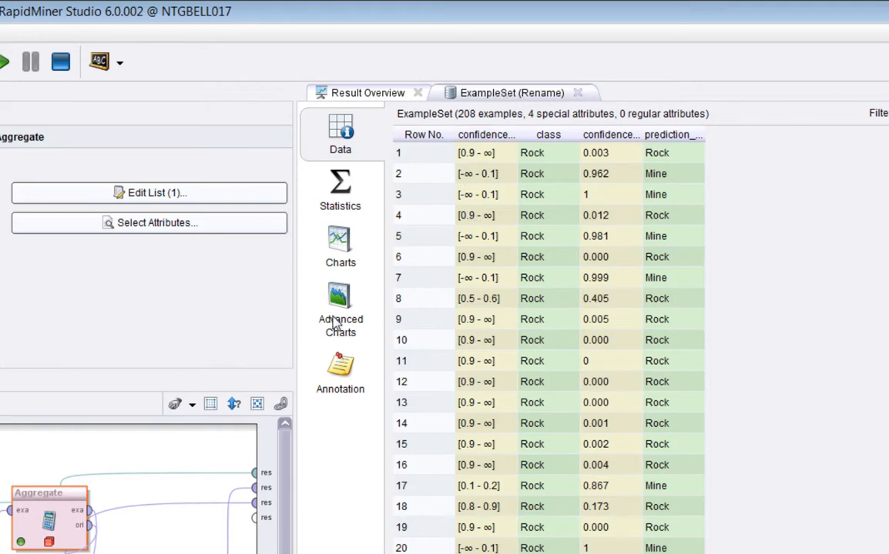
Widen the result columns and examine the class, prediction_class, confidence_Mine and binned confidence_Rock values in the first rows.
drag(528, 134, 579, 135)
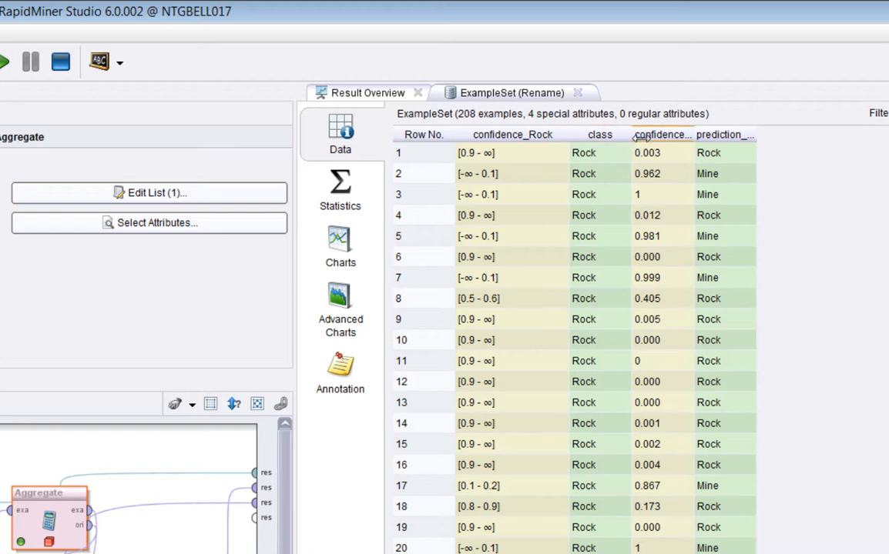
drag(630, 132, 686, 131)
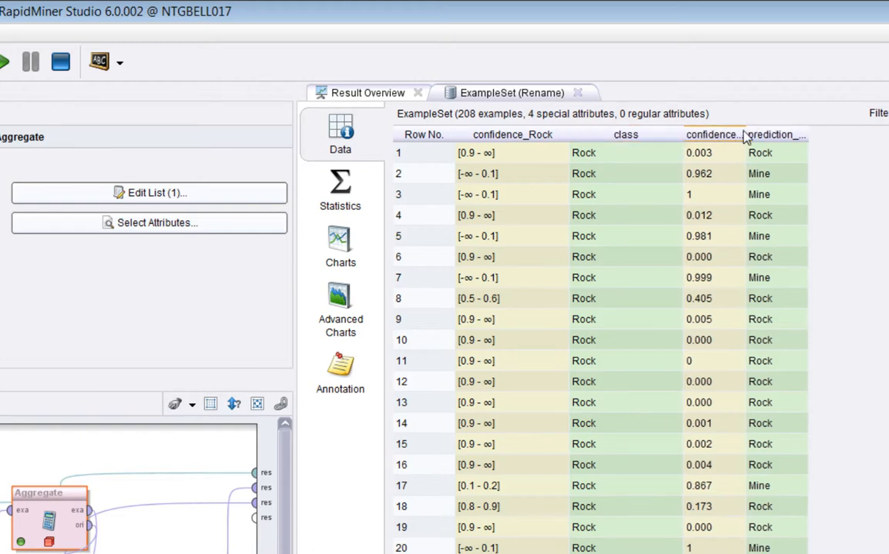
drag(744, 133, 837, 134)
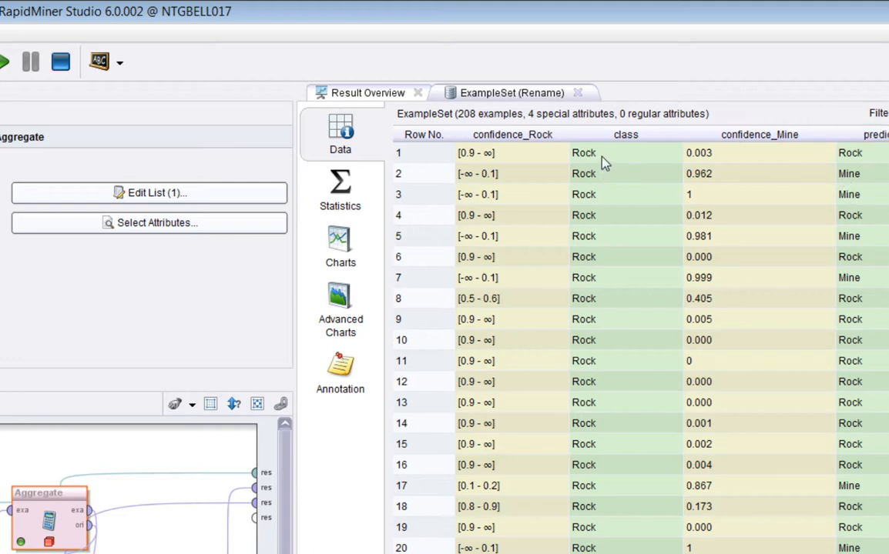
drag(603, 162, 604, 320)
drag(837, 152, 831, 254)
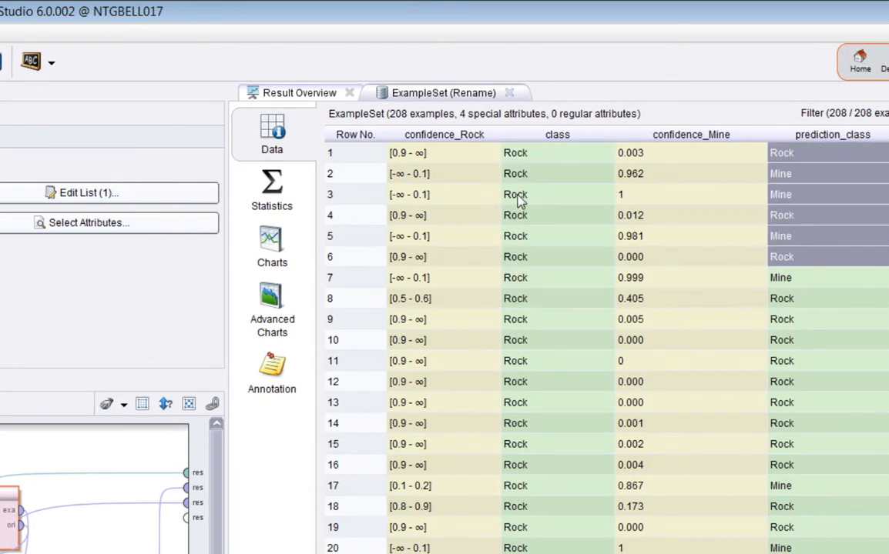
drag(673, 155, 674, 298)
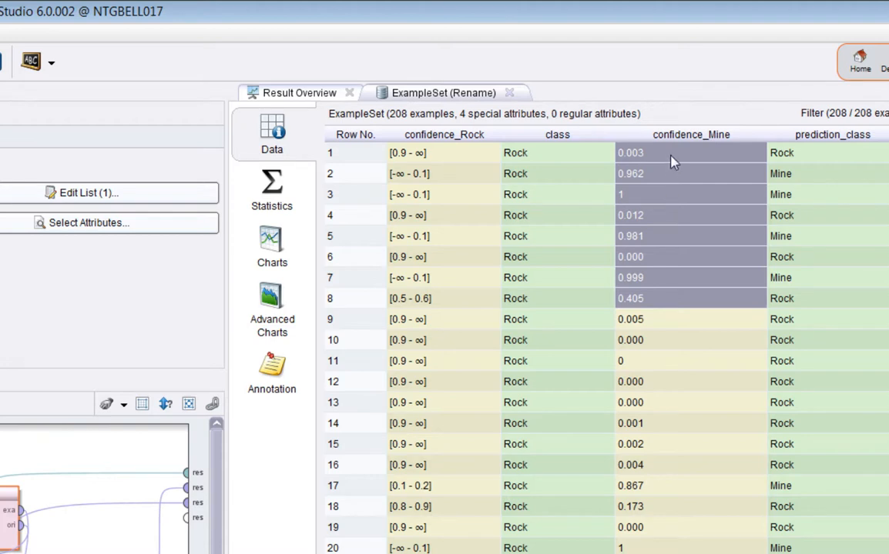
drag(662, 158, 667, 326)
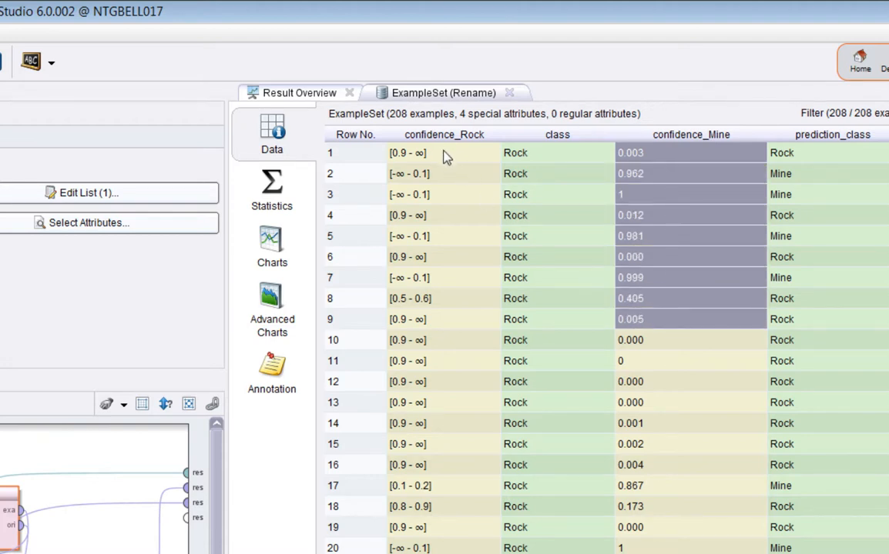
drag(440, 155, 433, 319)
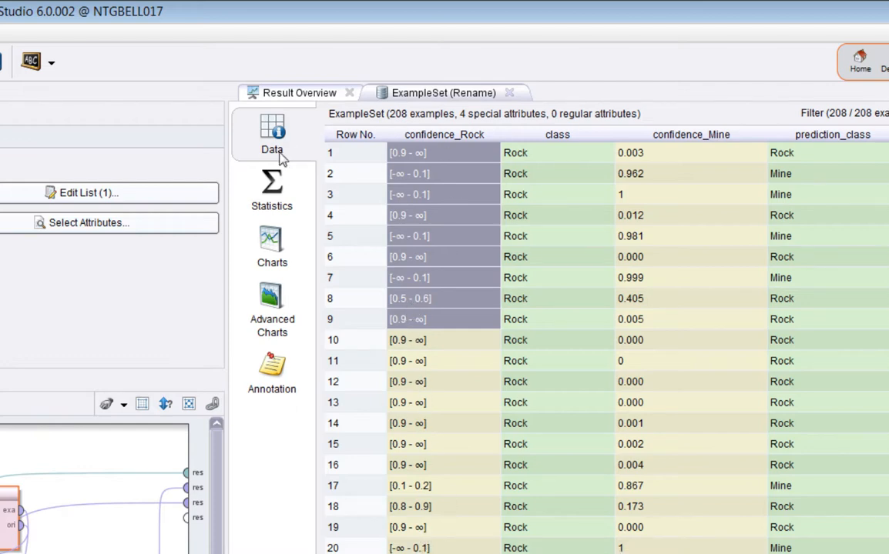
Examine the statistics of the class and confidence_Rock attributes, including the nominal value counts per confidence range, and return to the data table.
click(271, 188)
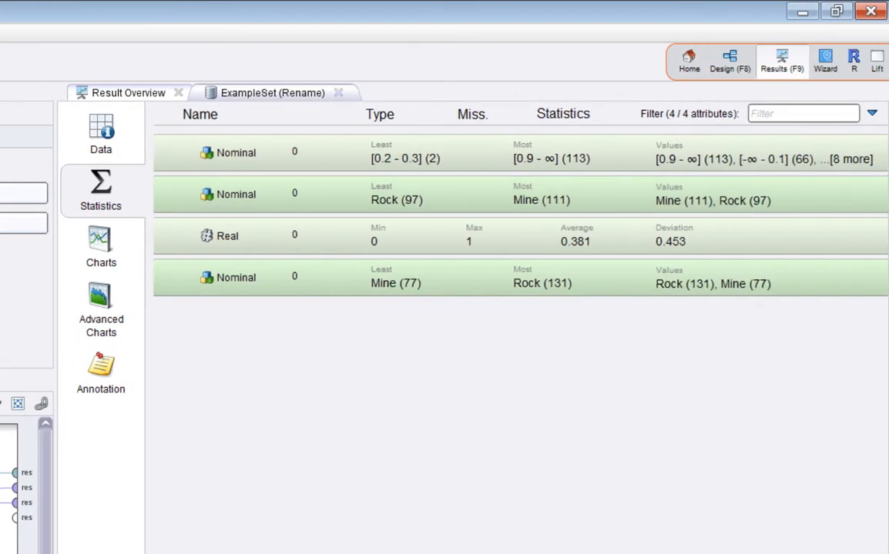
click(556, 204)
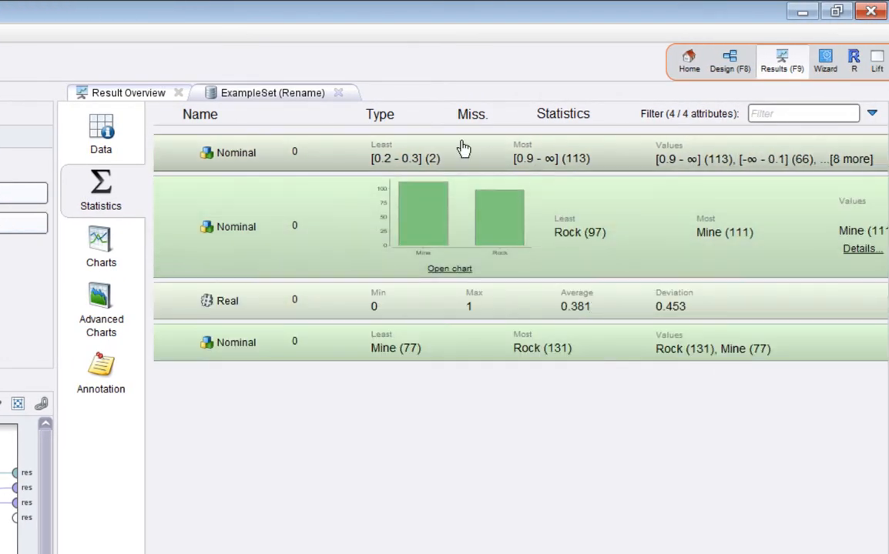
click(462, 148)
click(859, 224)
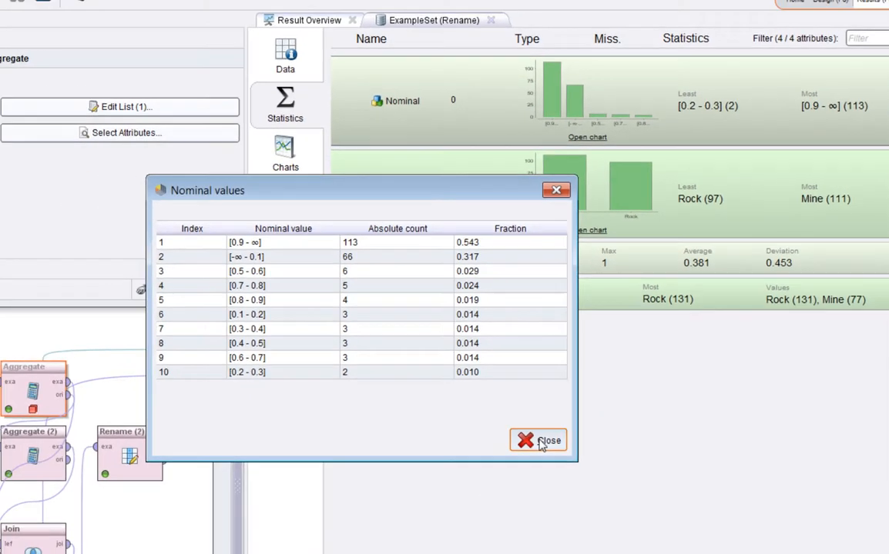
click(520, 486)
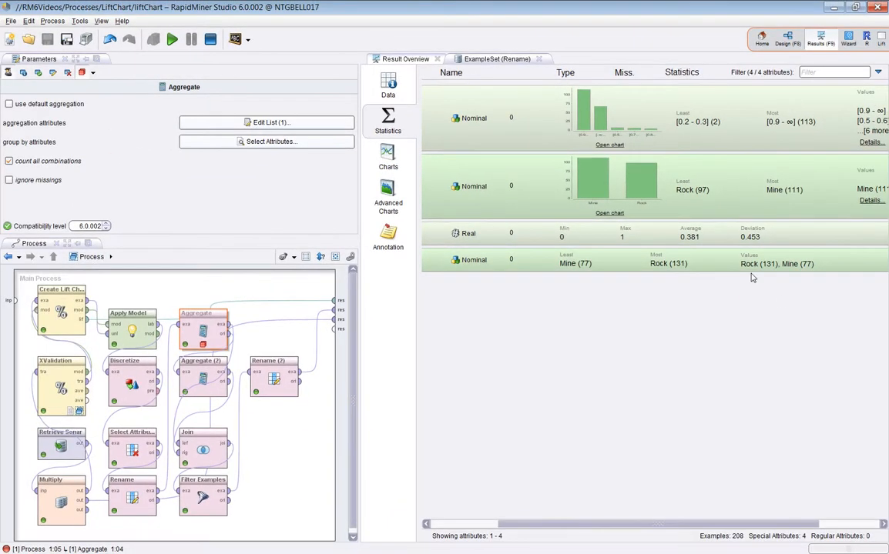
click(394, 85)
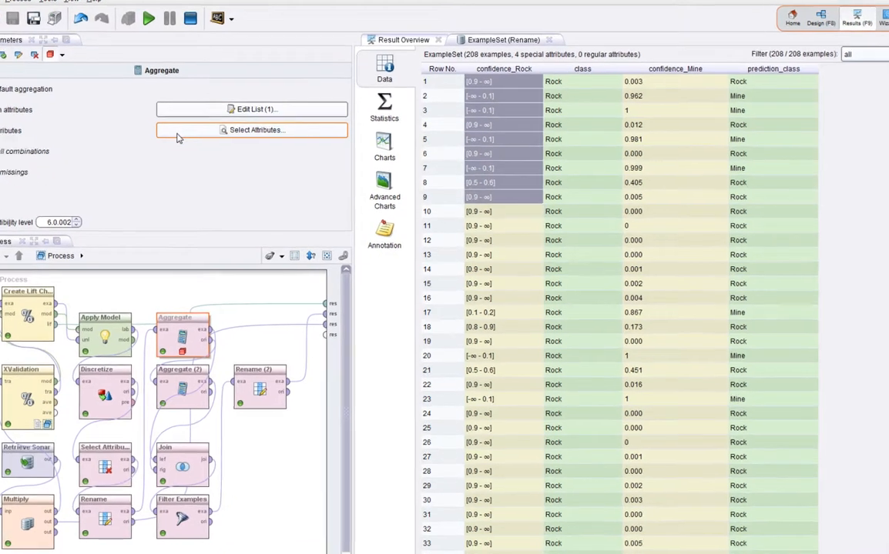
Review the first Aggregate operator's group by attributes and aggregation attributes, leaving both lists unchanged.
click(200, 140)
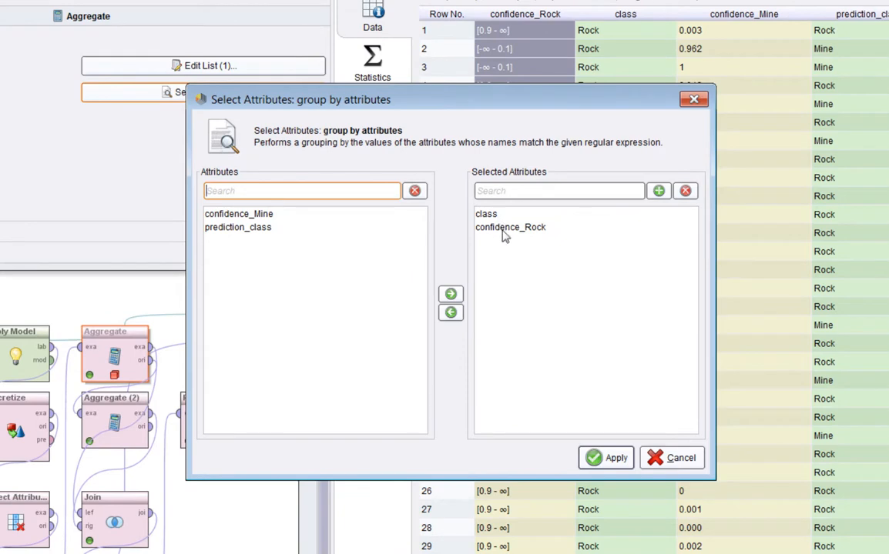
drag(599, 98, 603, 166)
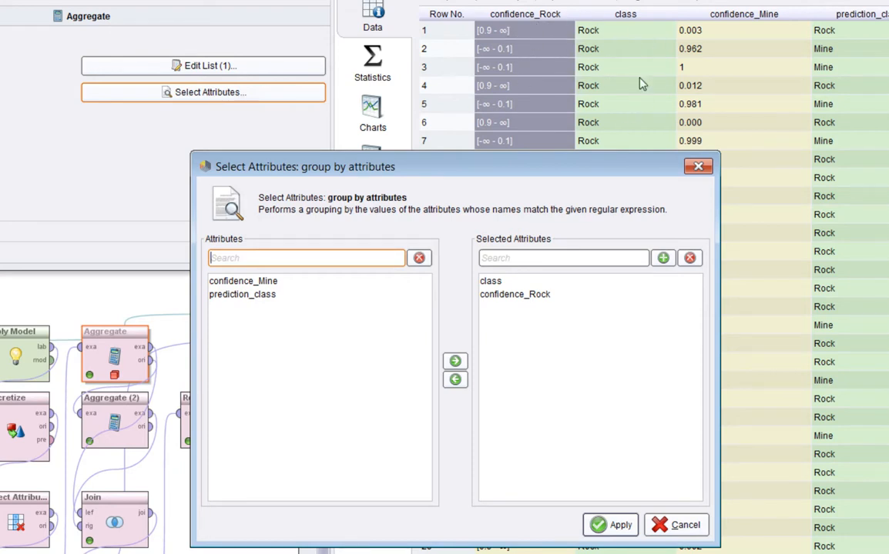
click(610, 525)
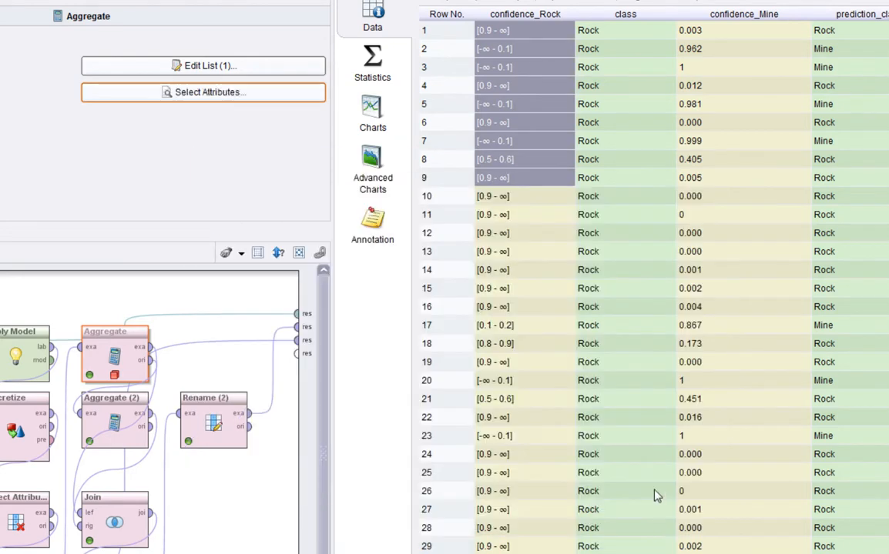
click(110, 67)
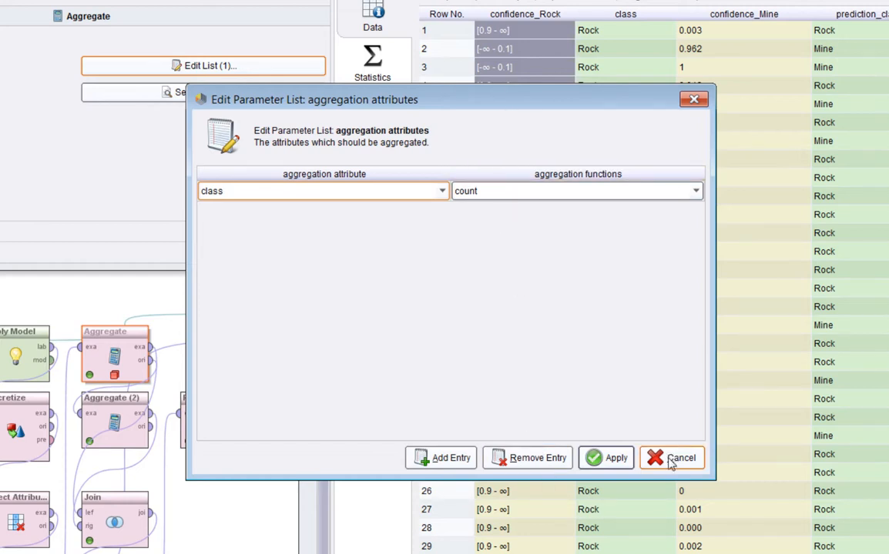
click(605, 458)
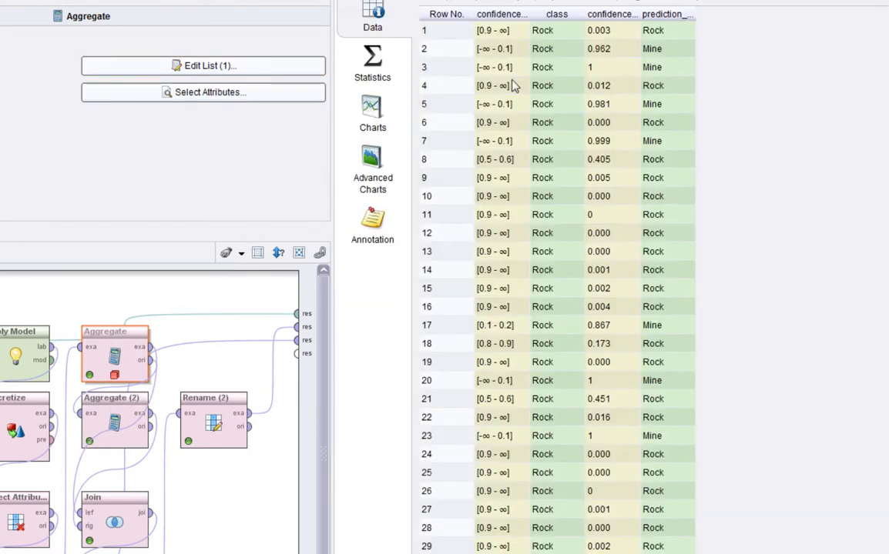
Show the first Aggregate operator's output table and widen its confidence_Rock, class and count(class) columns.
click(539, 1)
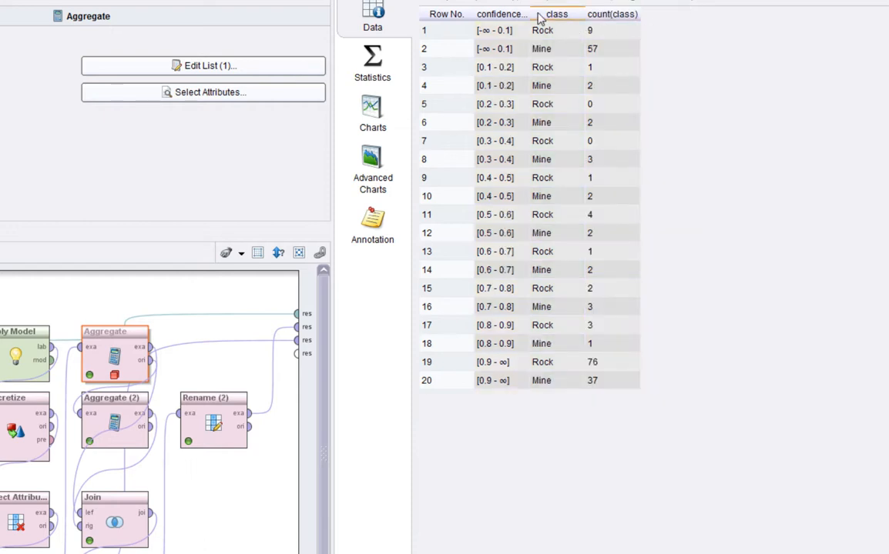
drag(530, 14, 583, 15)
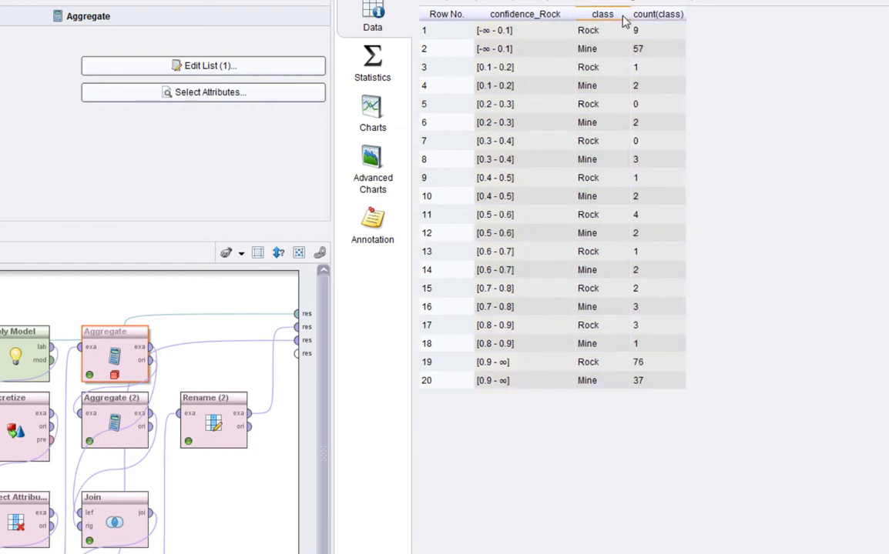
drag(637, 17, 710, 16)
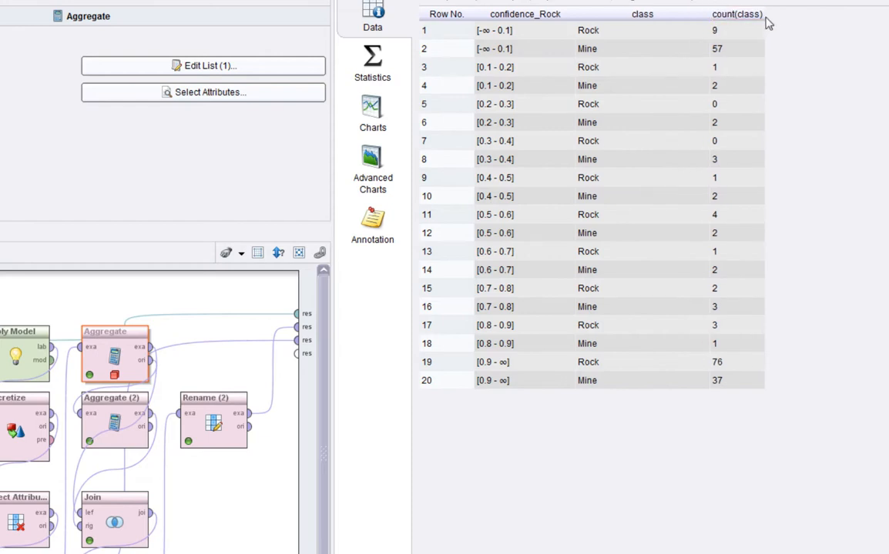
drag(768, 17, 845, 16)
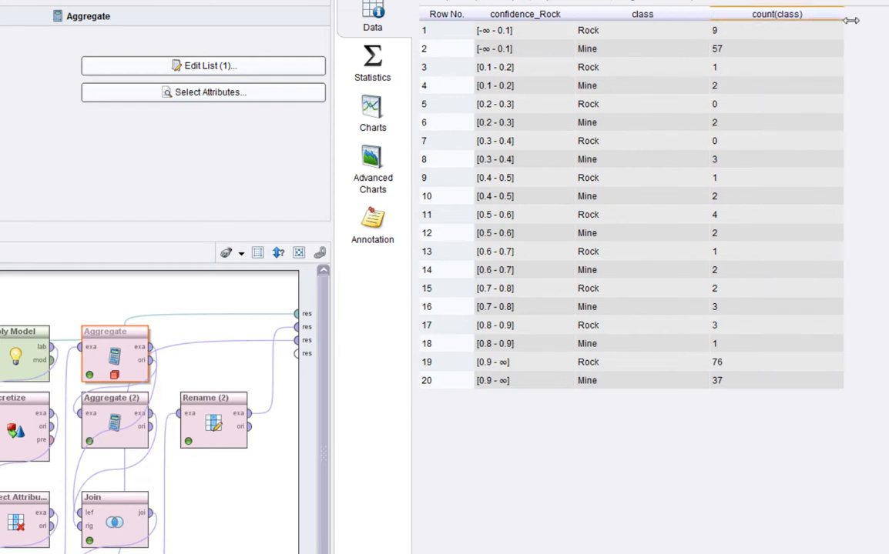
Examine the Rock counts for the lowest confidence range [-∞ - 0.1] and the highest range [0.9 - ∞].
click(518, 33)
click(631, 30)
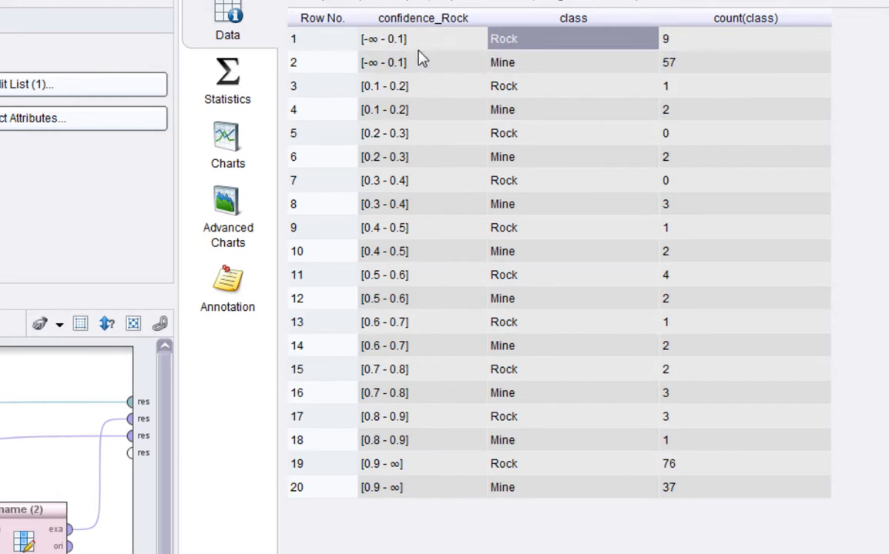
drag(376, 44, 590, 48)
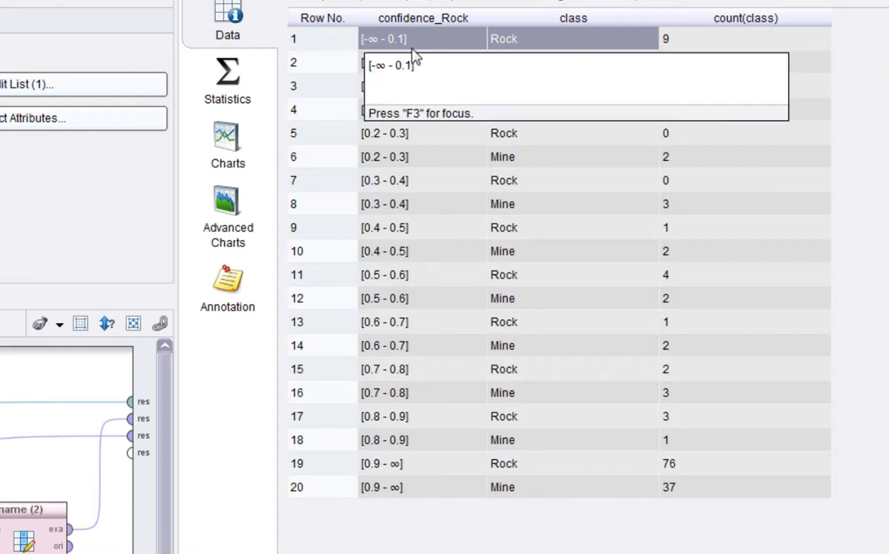
click(753, 42)
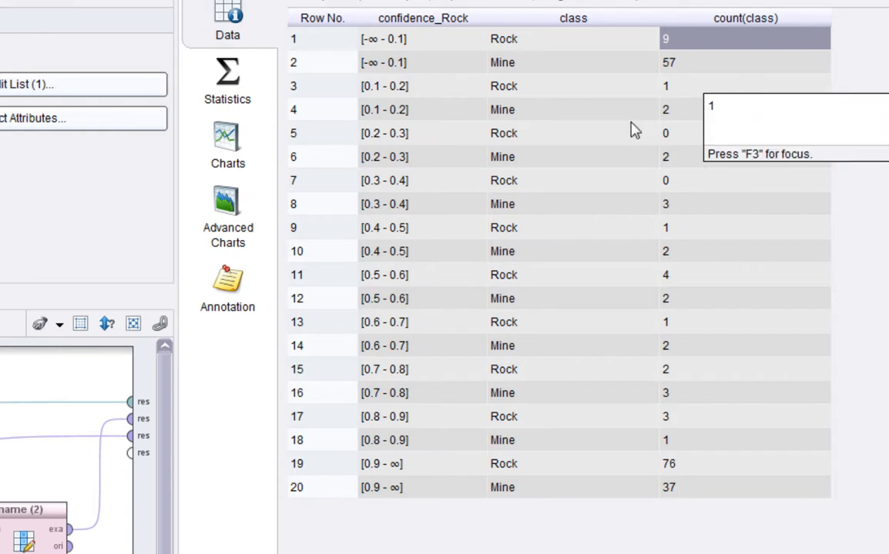
drag(388, 471, 530, 478)
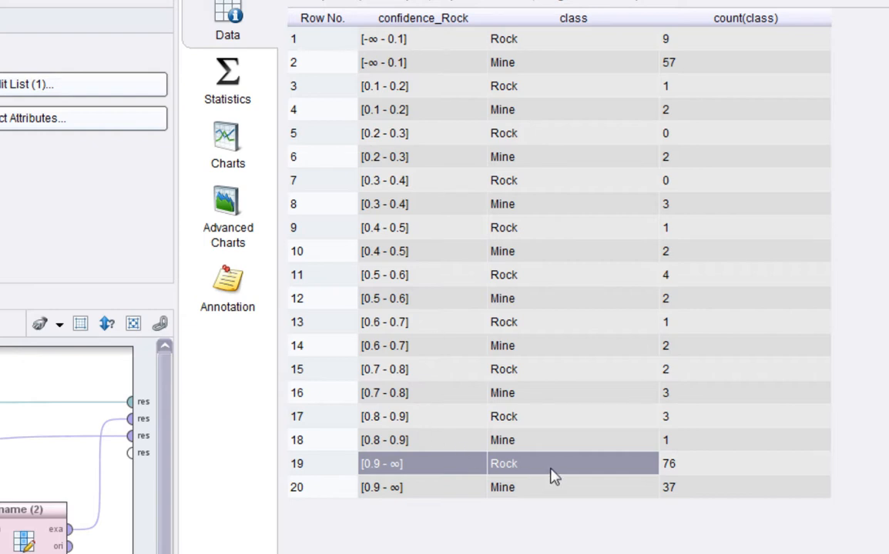
click(674, 468)
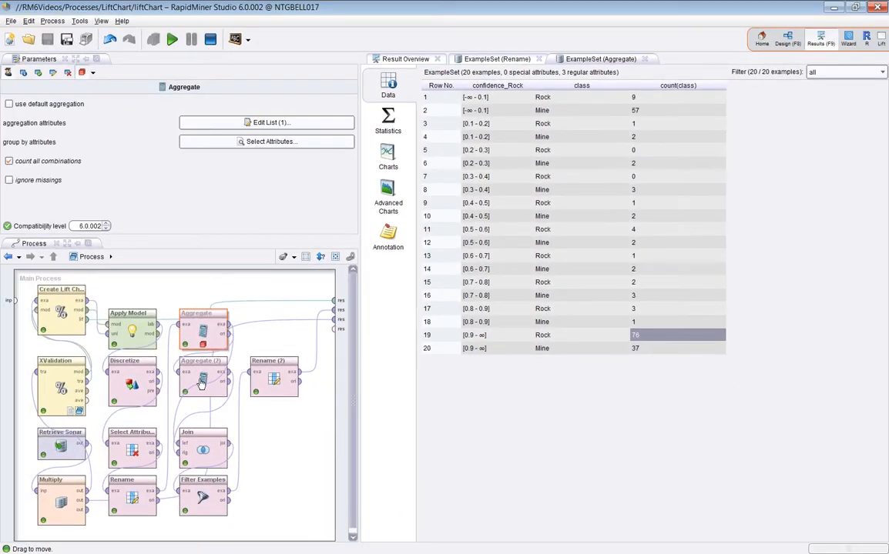
Inspect the Aggregate (2) operator's group by attributes and aggregation attributes, closing both lists without changes.
click(201, 384)
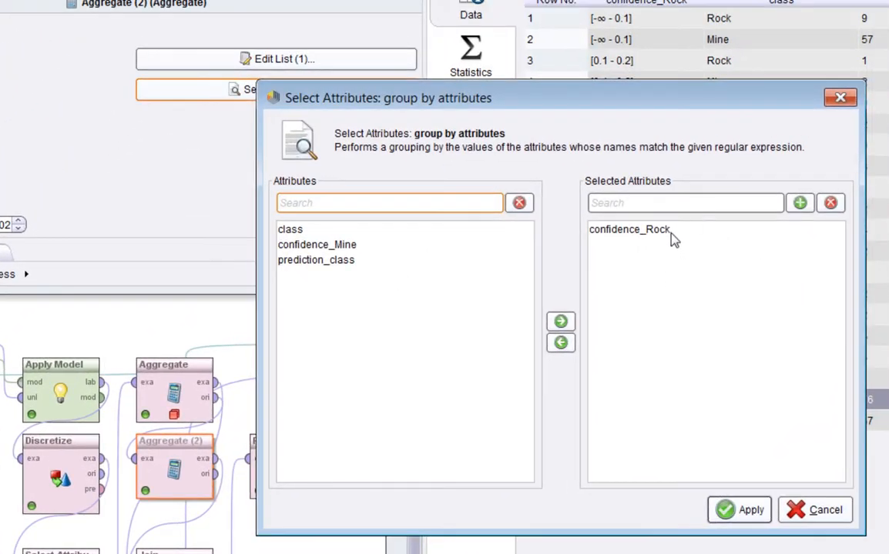
click(822, 514)
click(278, 58)
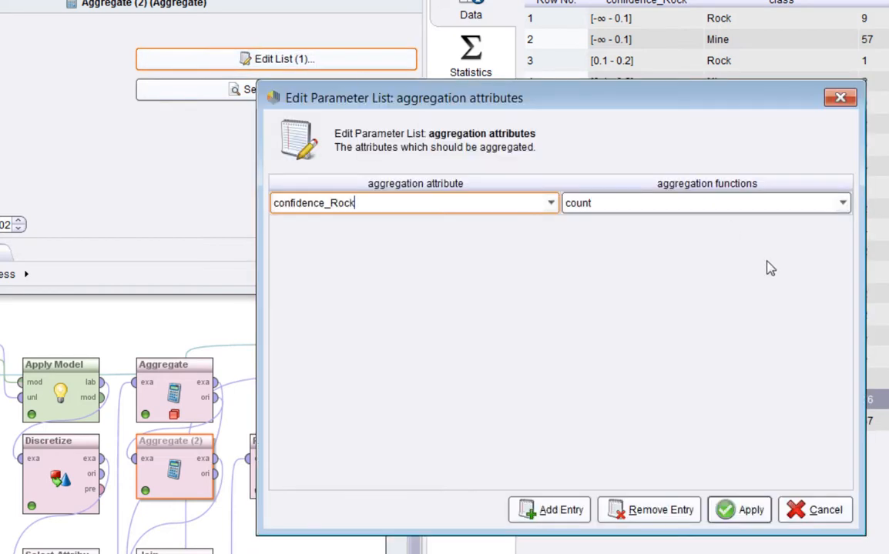
click(377, 204)
click(823, 511)
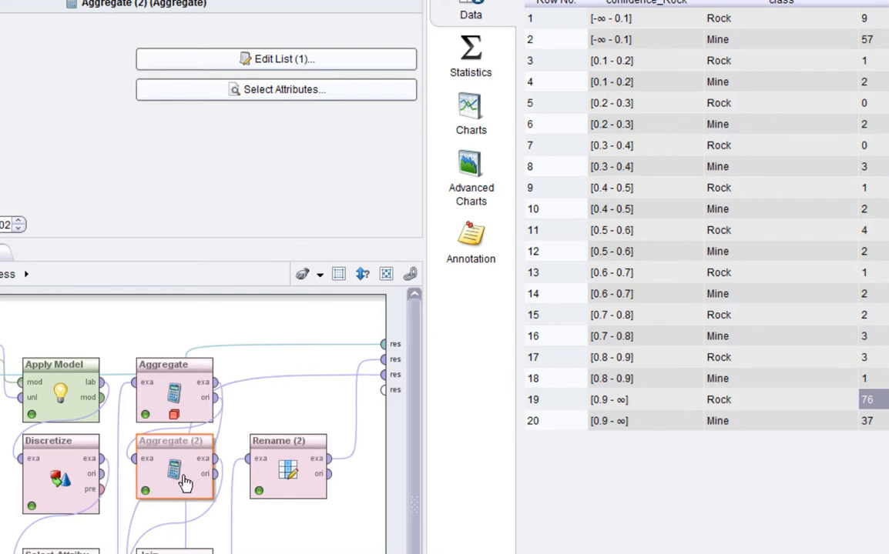
Set breakpoints before and after the Aggregate (2) operator, shifted slightly lower in the process, and run the process.
drag(184, 481, 184, 518)
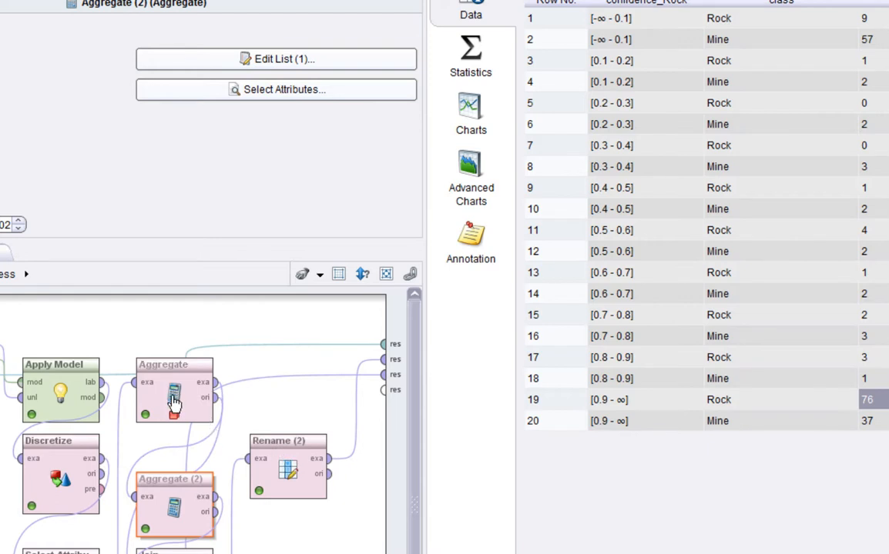
right_click(164, 497)
click(207, 553)
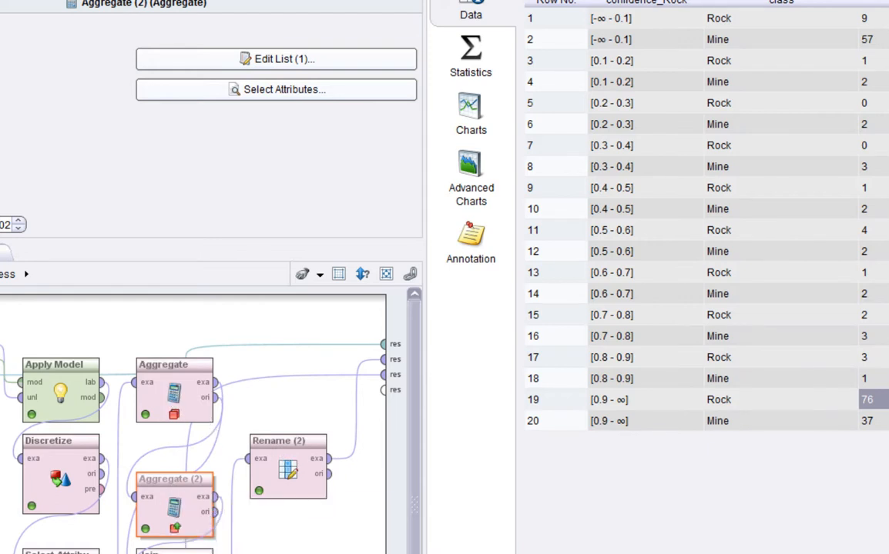
right_click(158, 504)
click(219, 553)
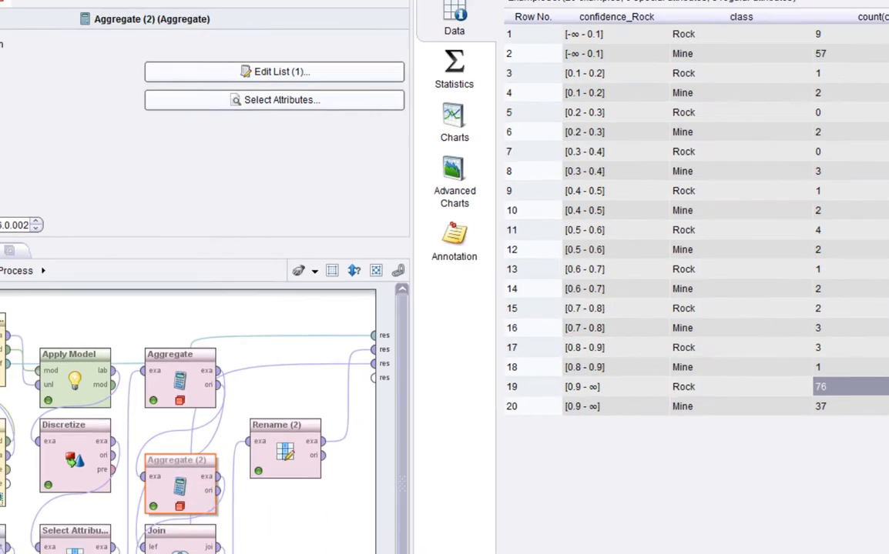
click(172, 39)
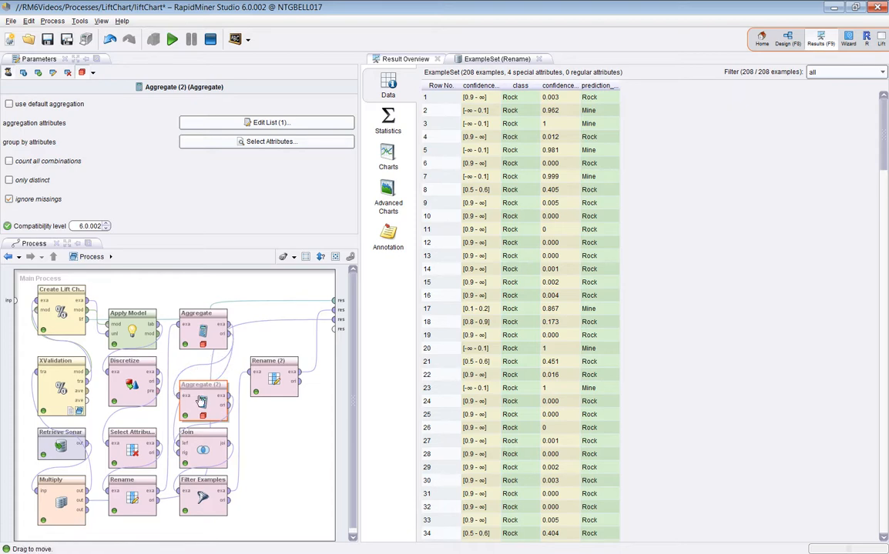
Resume the process to show the Aggregate (2) output with confidence_Rock widened, and examine the count for the [0.9 - ∞] range.
click(171, 40)
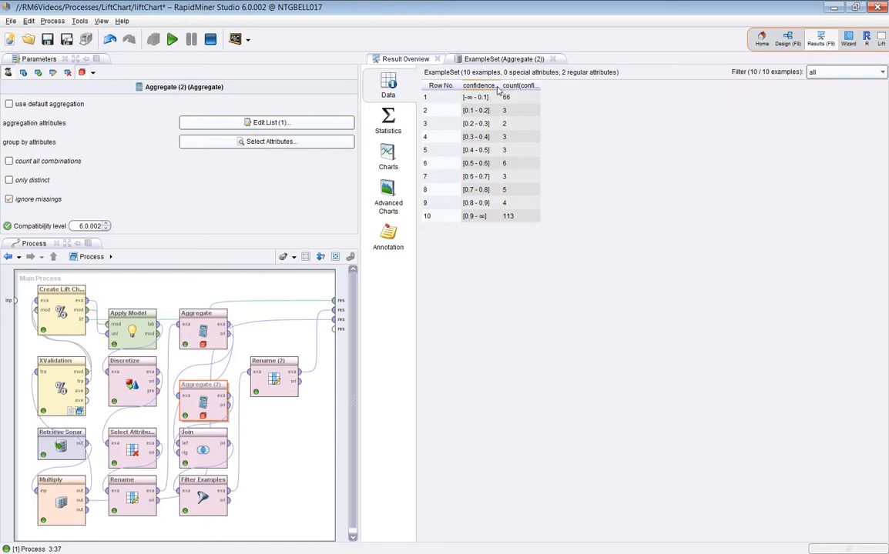
drag(502, 89, 538, 92)
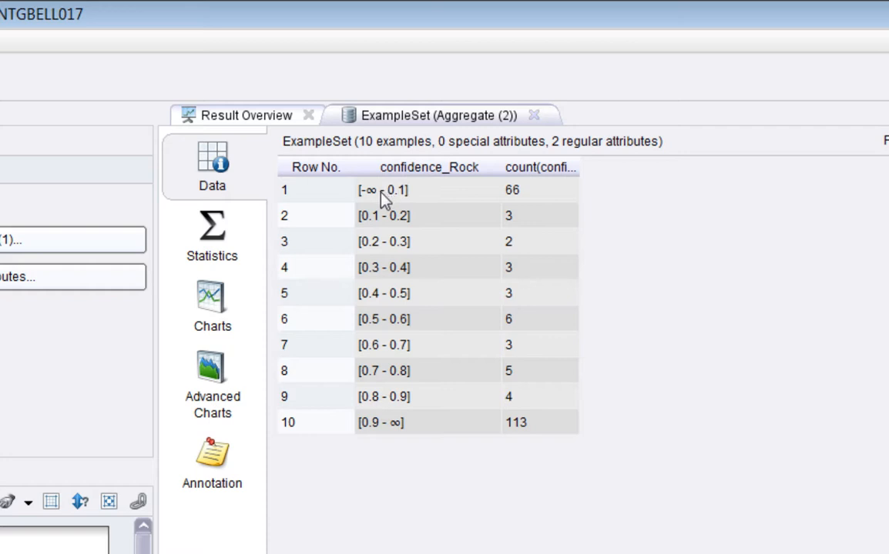
click(406, 431)
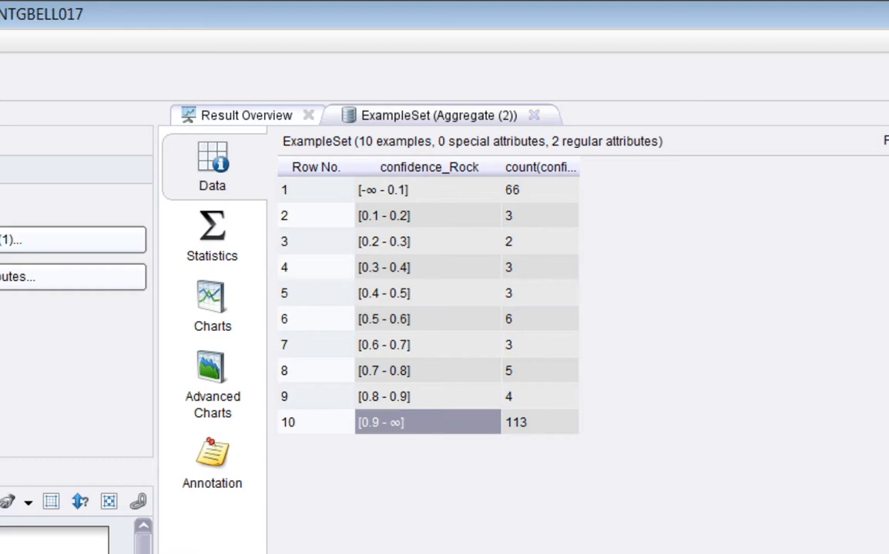
Set breakpoints before and after the Join operator and inspect its key attributes list, closing it without changes.
click(201, 455)
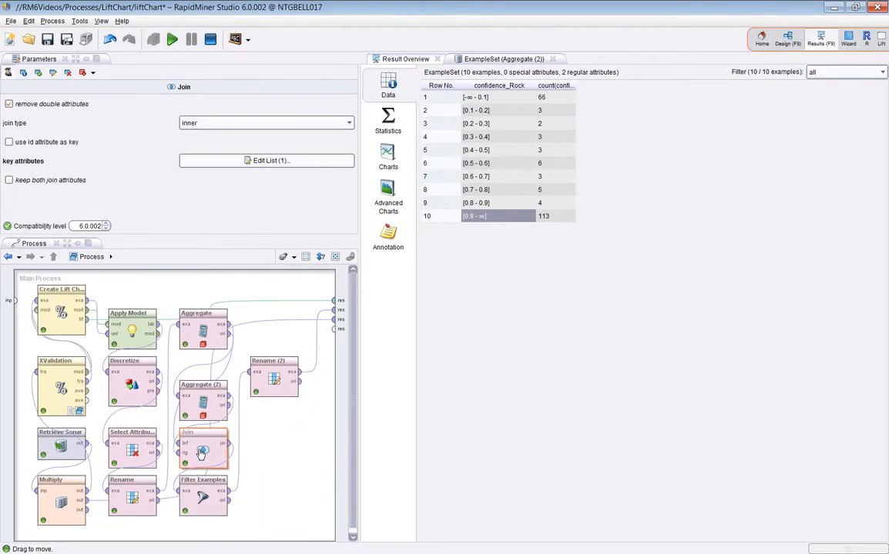
right_click(202, 452)
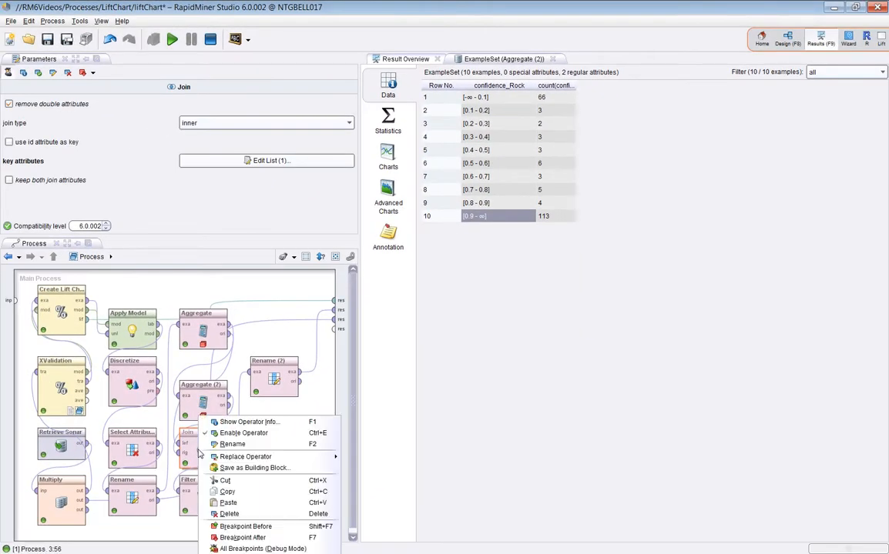
click(224, 527)
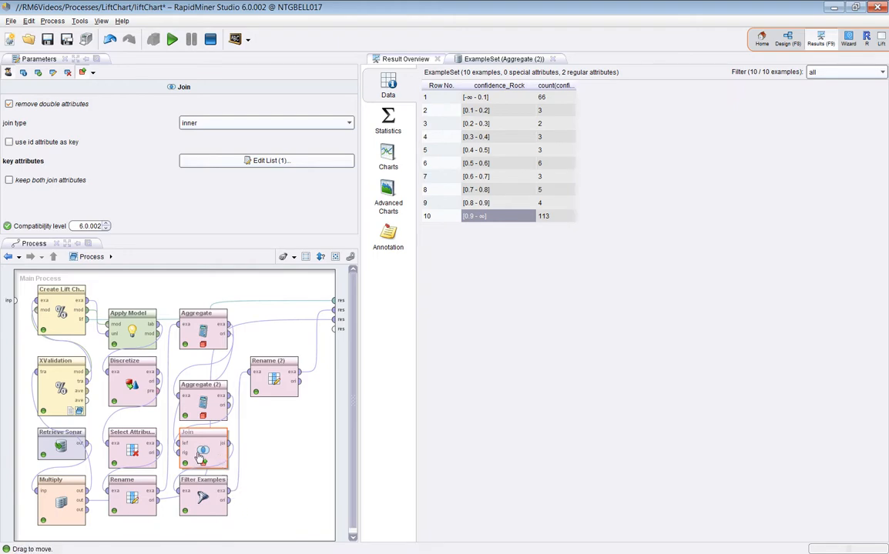
right_click(201, 458)
click(236, 539)
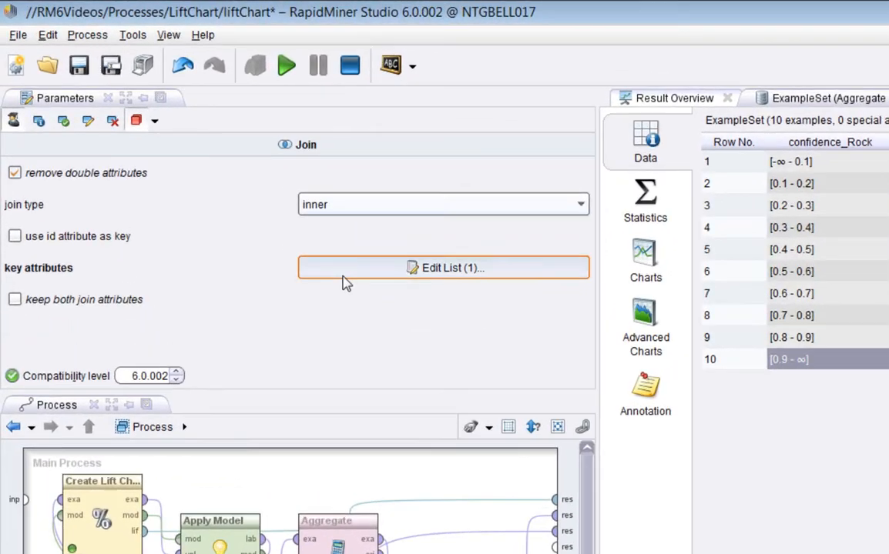
click(208, 162)
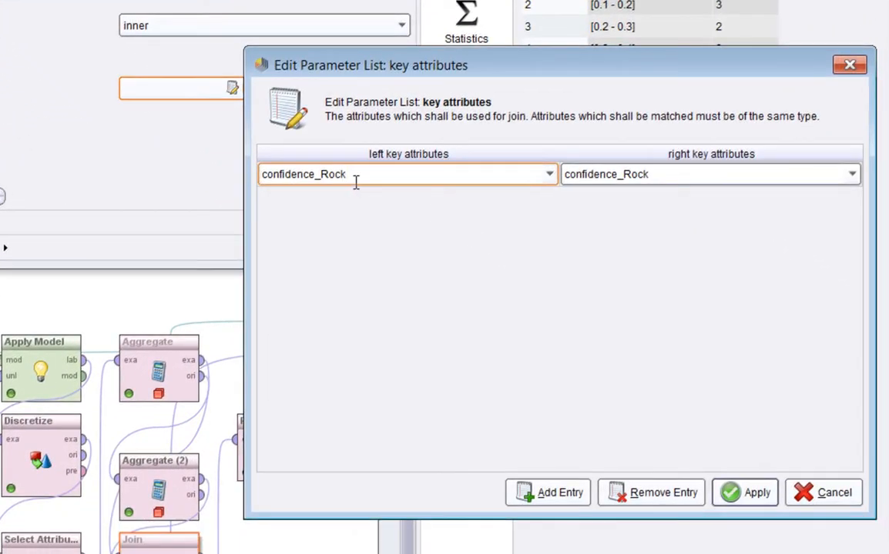
click(817, 497)
Resume the process to the Join inputs and show the first Aggregate table, widening its confidence_Rock and class columns.
key(F11)
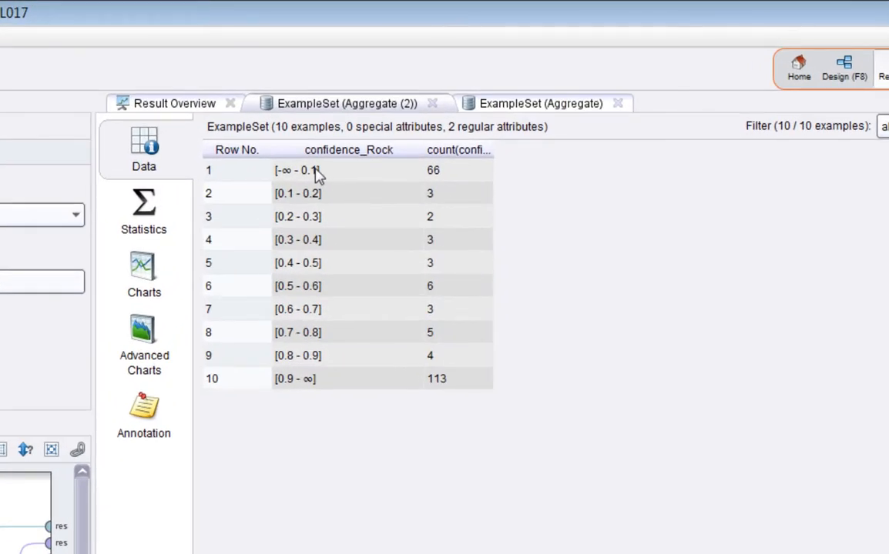
click(512, 104)
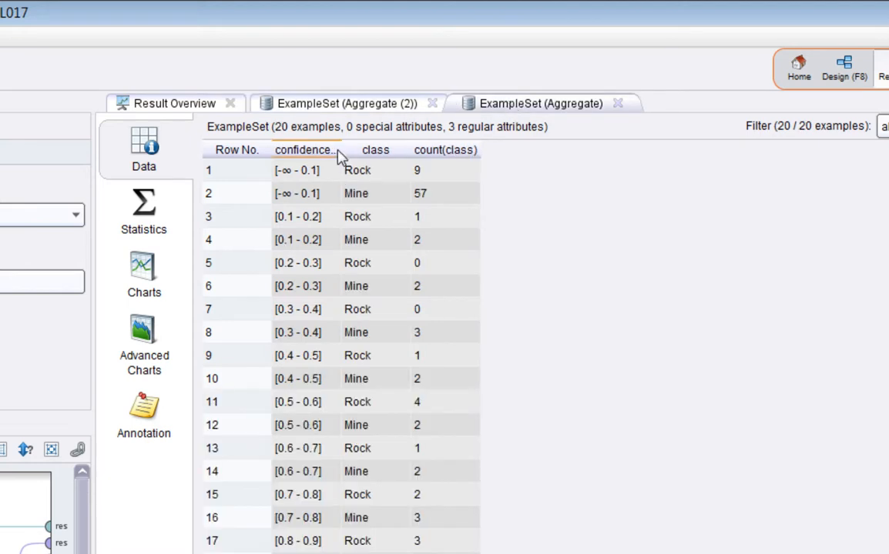
drag(350, 150, 435, 155)
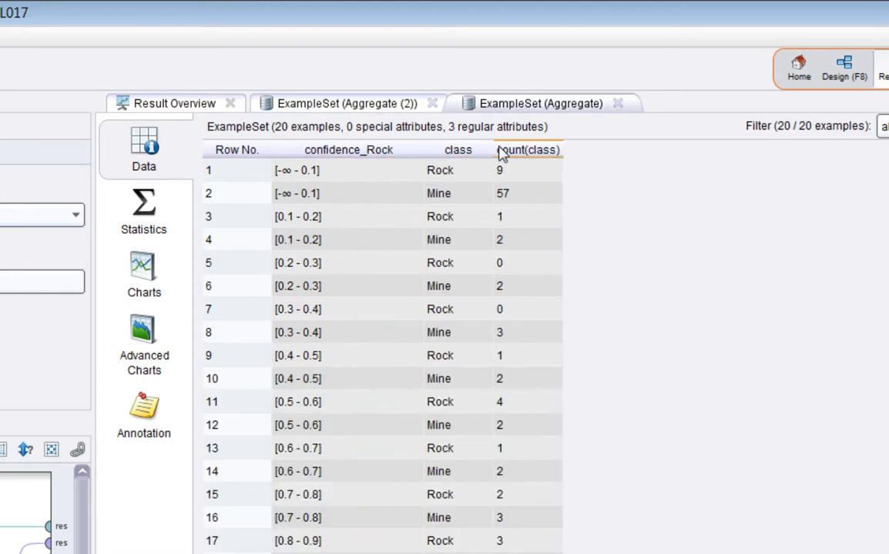
drag(493, 151, 549, 151)
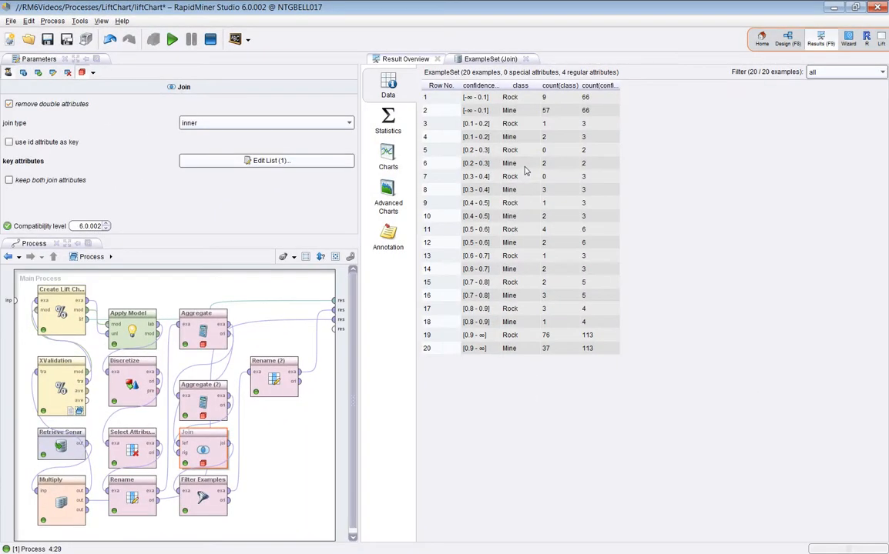
Widen the confidence_Rock, count(class) and count(confidence_Rock) columns of the Join output table.
drag(505, 87, 541, 87)
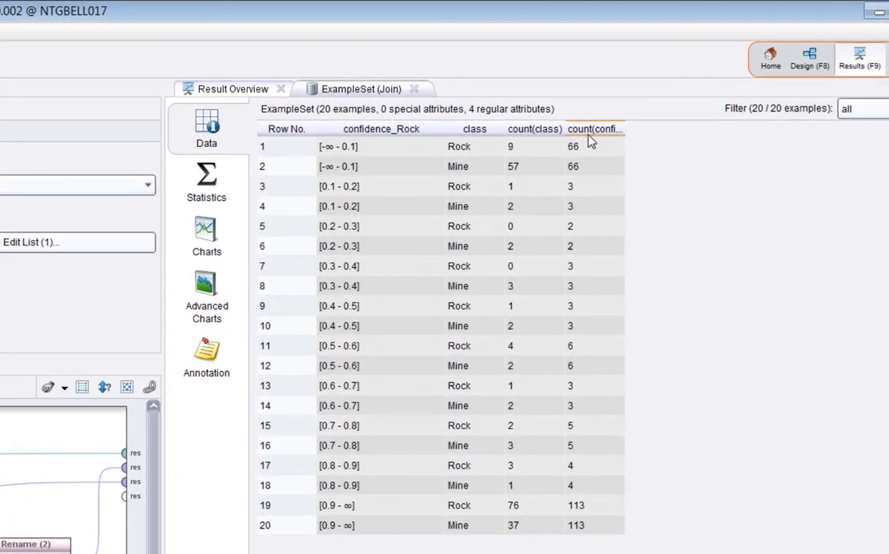
drag(565, 129, 606, 128)
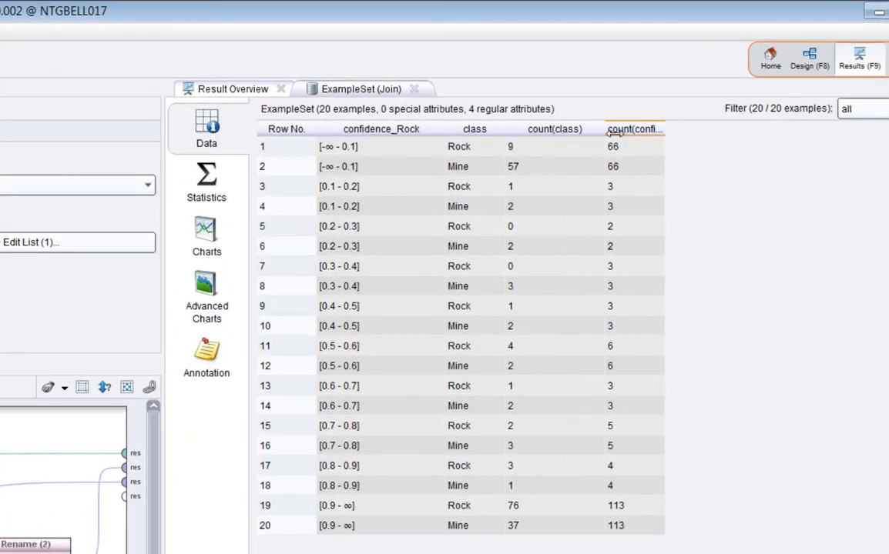
drag(671, 132, 802, 133)
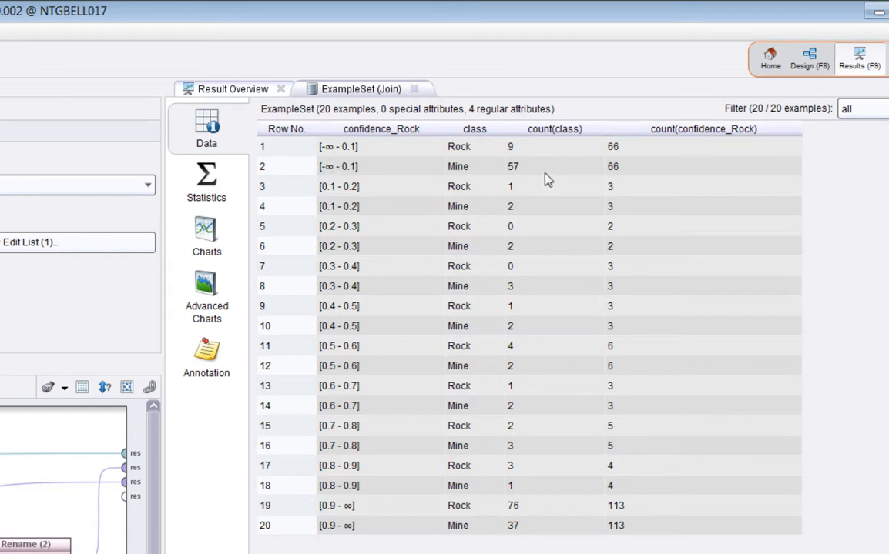
Examine the Mine class count and the total counts for the lowest confidence range [-∞ - 0.1] in the joined table.
drag(539, 169, 362, 174)
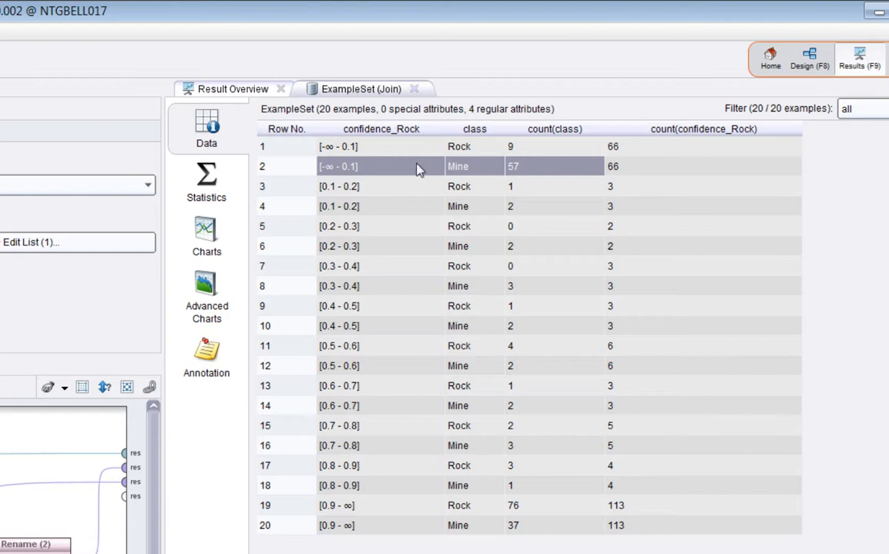
drag(560, 172, 359, 174)
drag(654, 152, 657, 171)
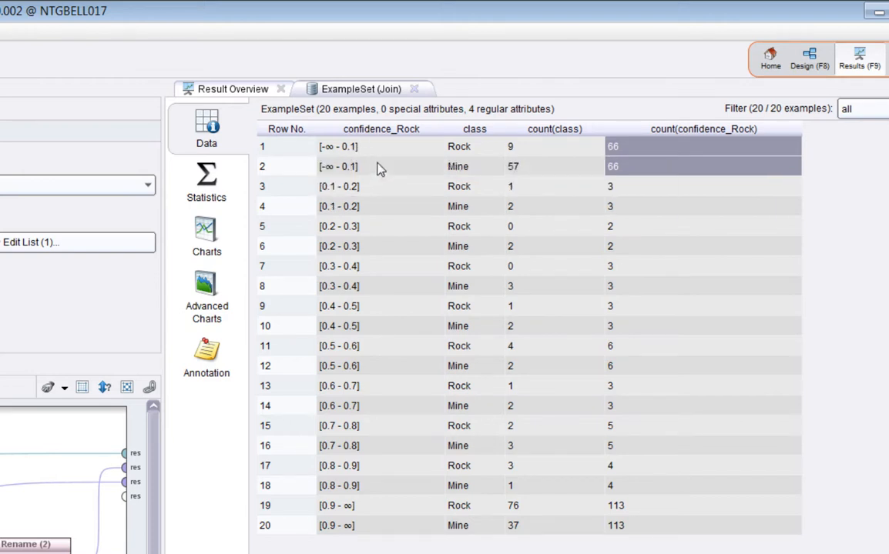
click(712, 168)
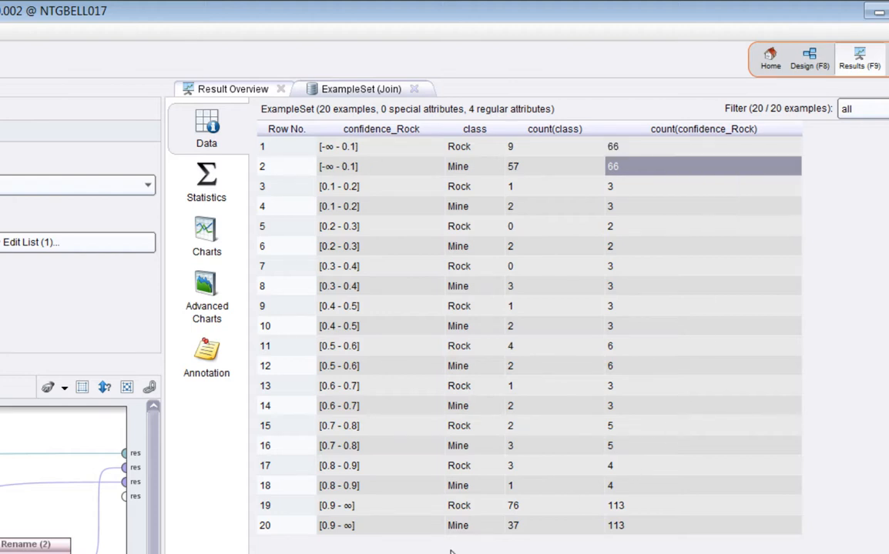
Compare the Rock and Mine class counts with the total counts for the highest confidence range [0.9 - ∞] in the joined table.
drag(386, 510, 651, 506)
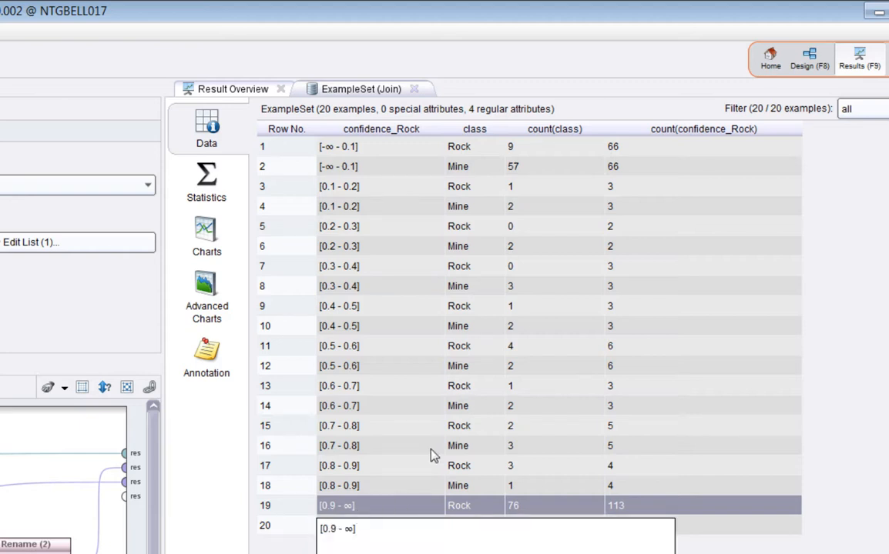
click(549, 508)
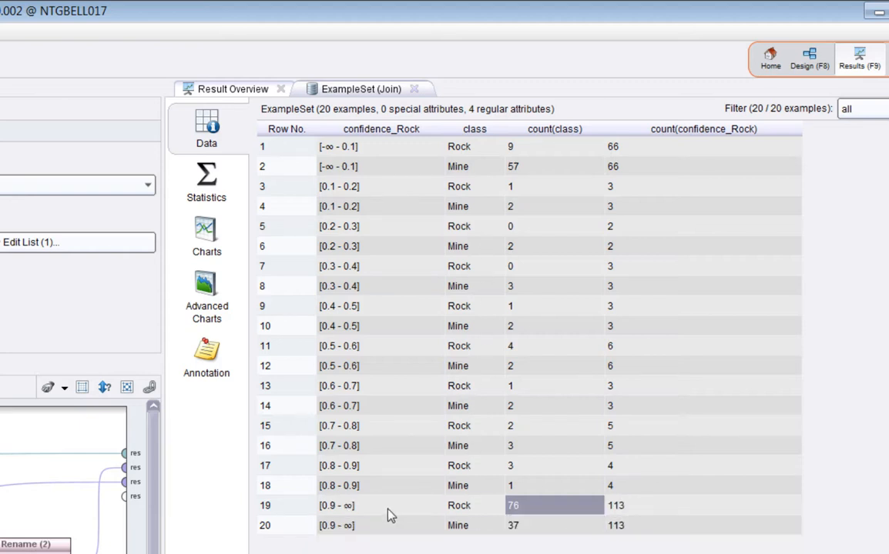
drag(388, 510, 523, 514)
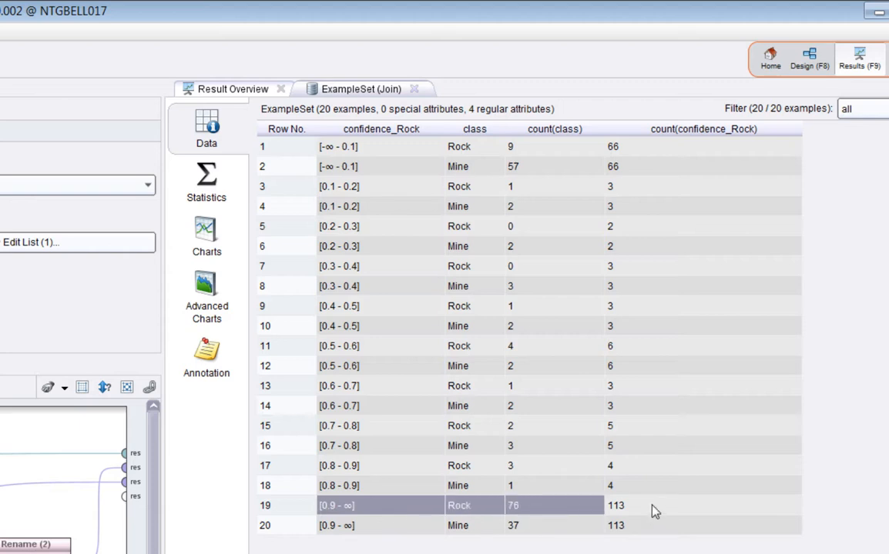
click(546, 530)
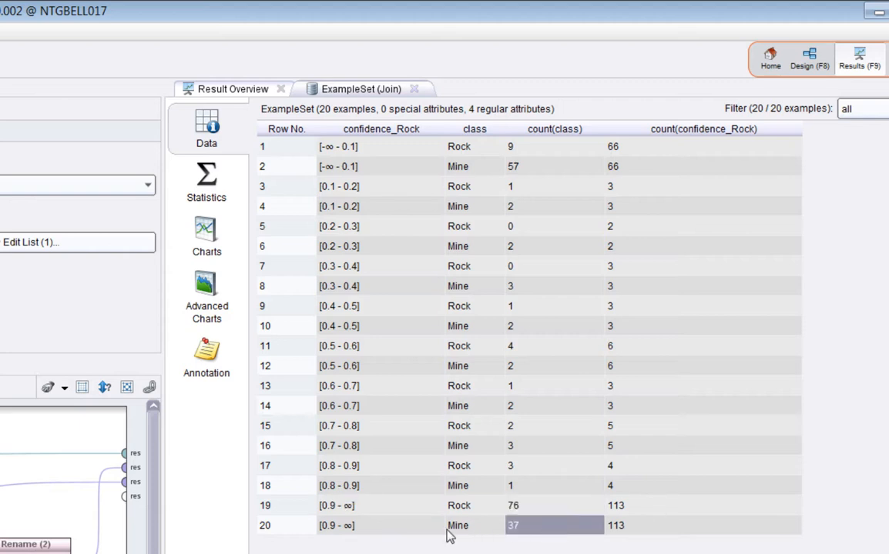
click(350, 531)
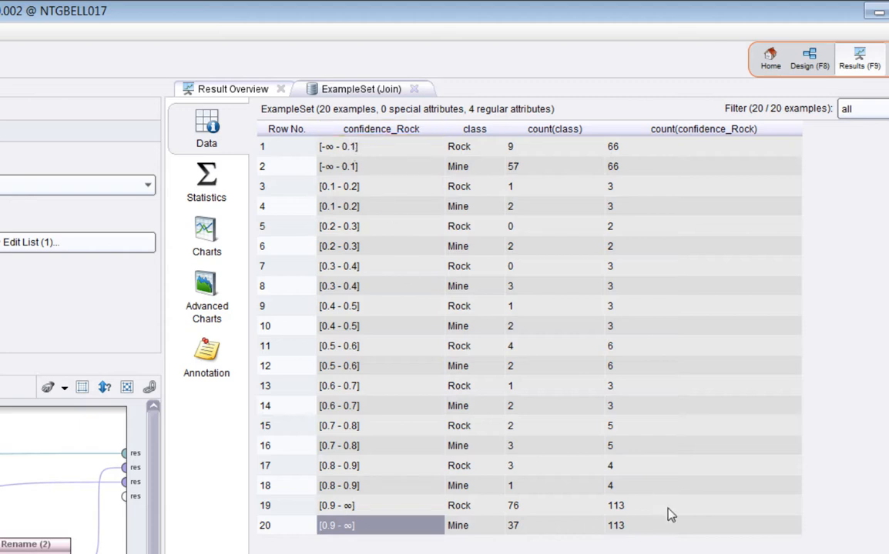
drag(668, 515, 670, 532)
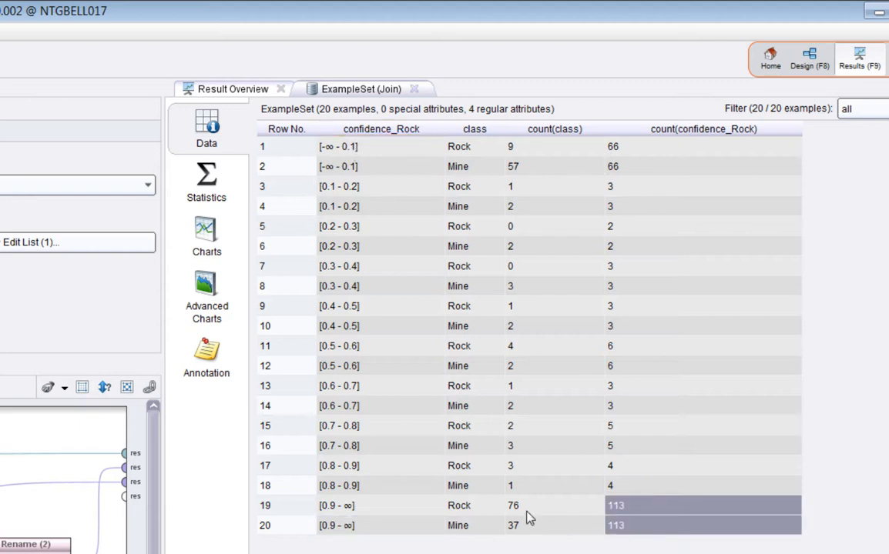
drag(526, 505, 529, 526)
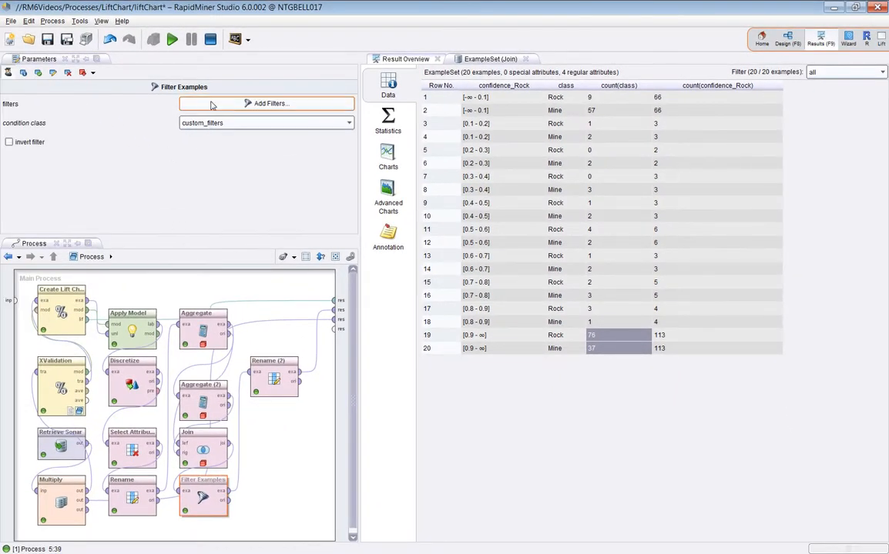
Inspect the Filter Examples operator's condition on the class attribute, cancelling without changes.
click(214, 103)
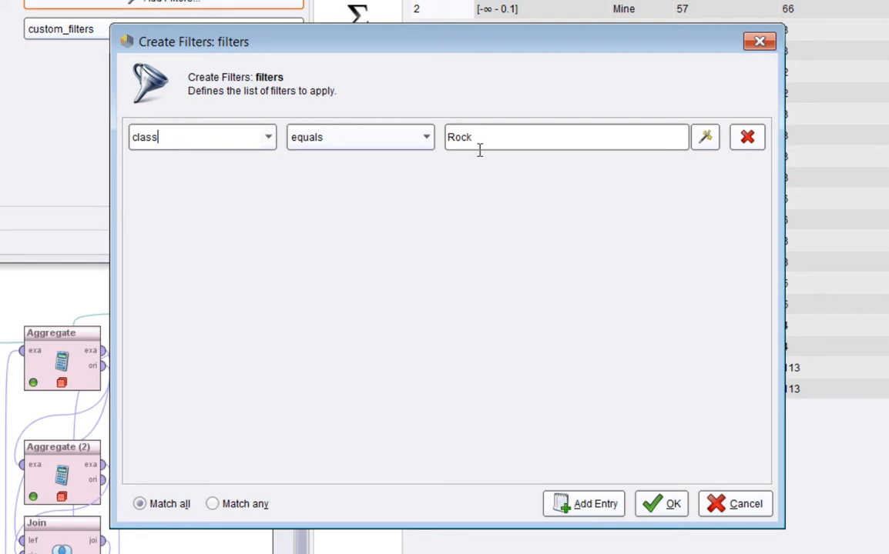
click(731, 505)
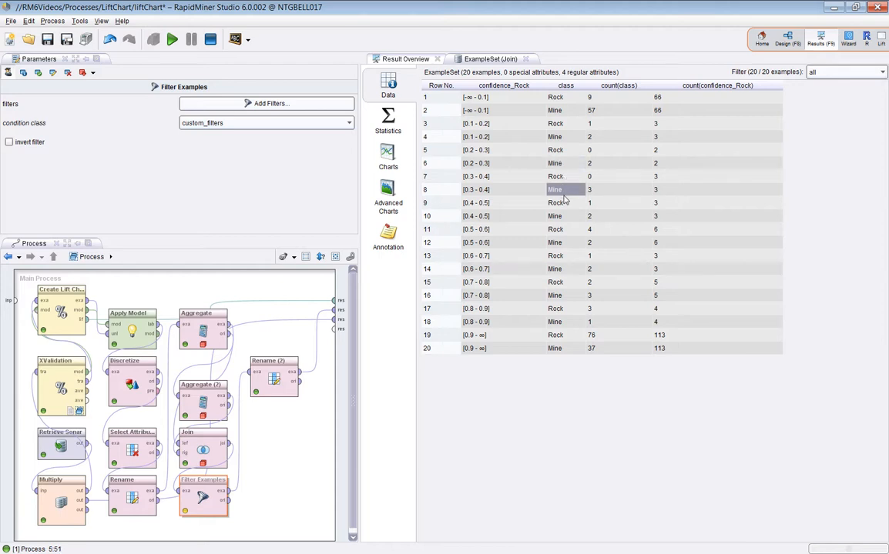
Inspect the Rename (2) operator's old and new names and its additional attributes list, closing the list without changes.
click(262, 393)
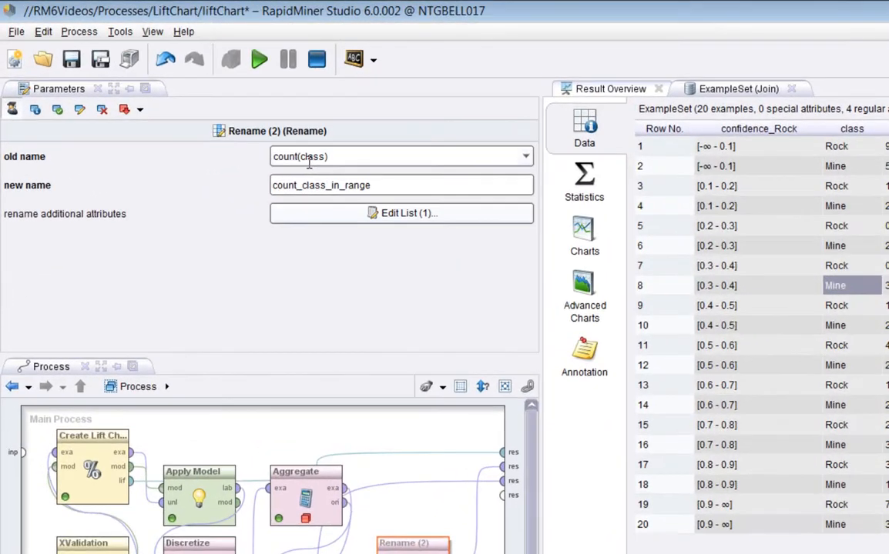
click(400, 214)
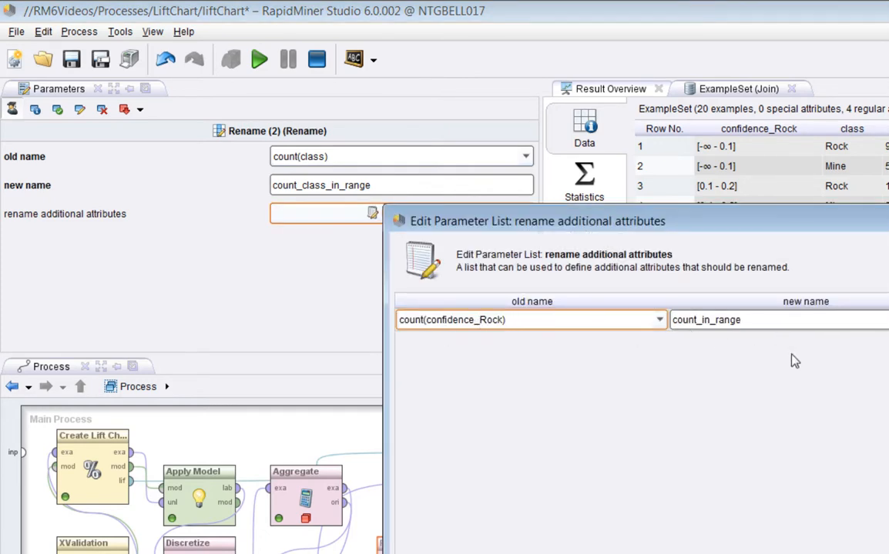
key(Escape)
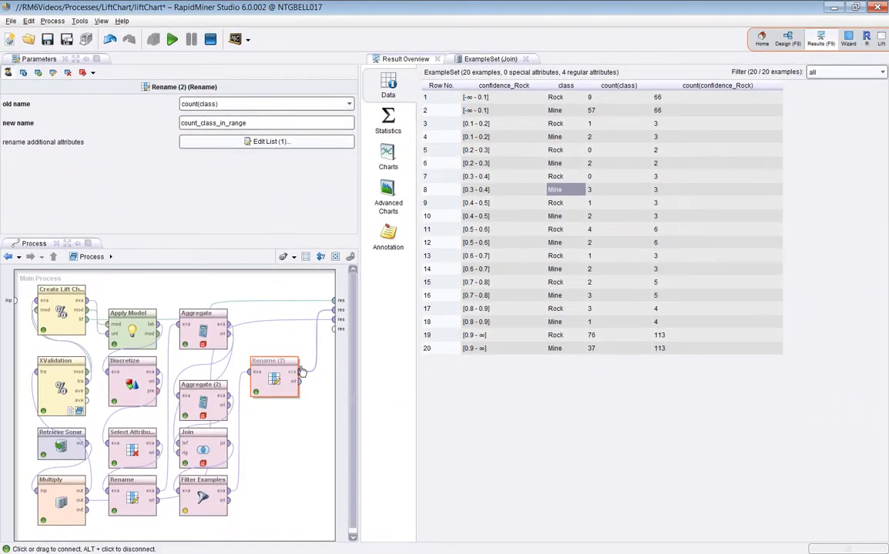
Set a breakpoint after the Rename (2) operator and resume the process.
key(F7)
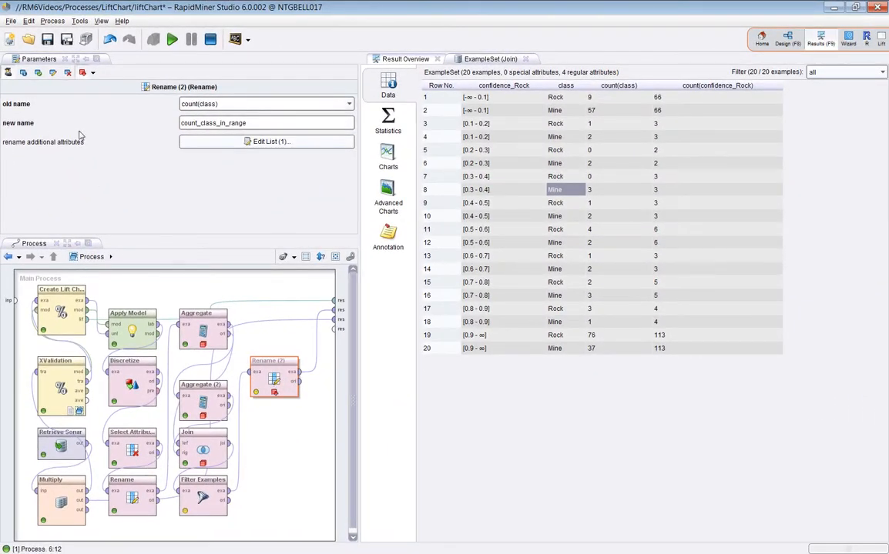
click(171, 43)
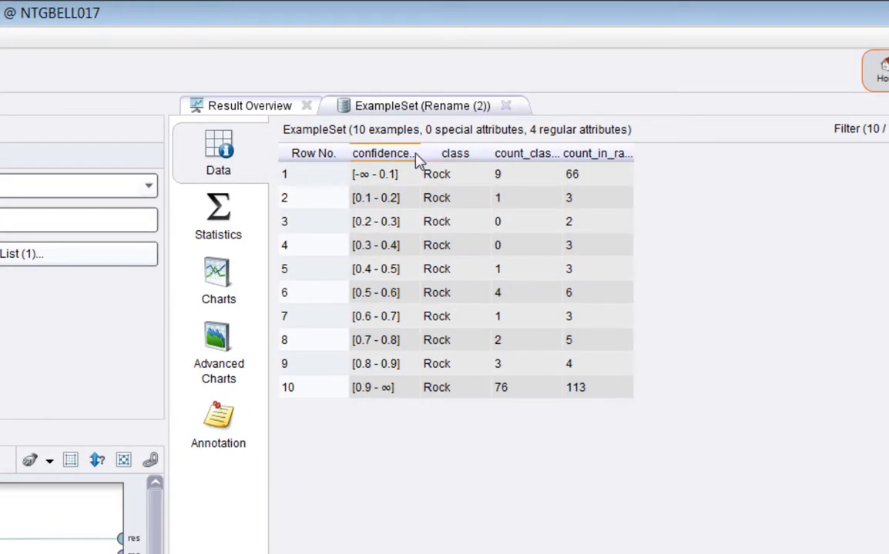
Widen the confidence_Rock, class, count_class_in_range and count_in_range columns of the Rename (2) output table.
drag(457, 131, 544, 131)
drag(590, 154, 688, 154)
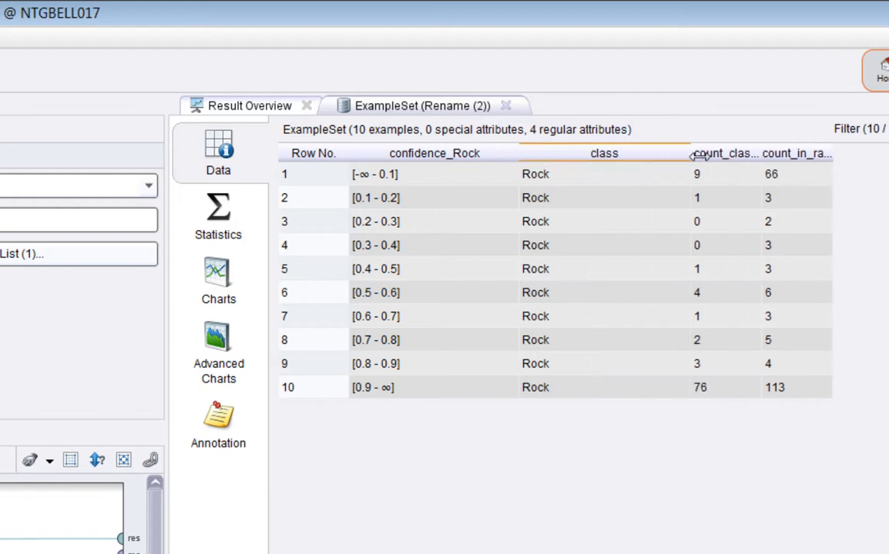
drag(757, 154, 834, 155)
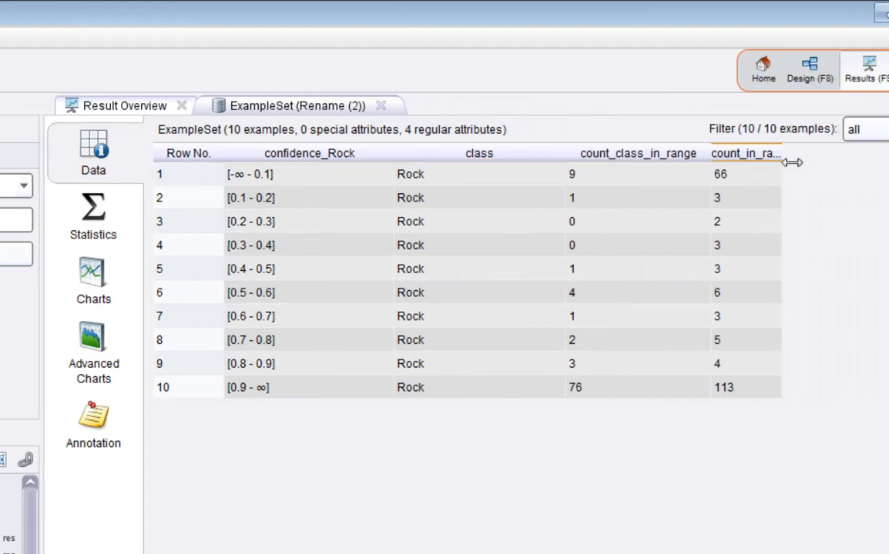
drag(888, 159, 888, 158)
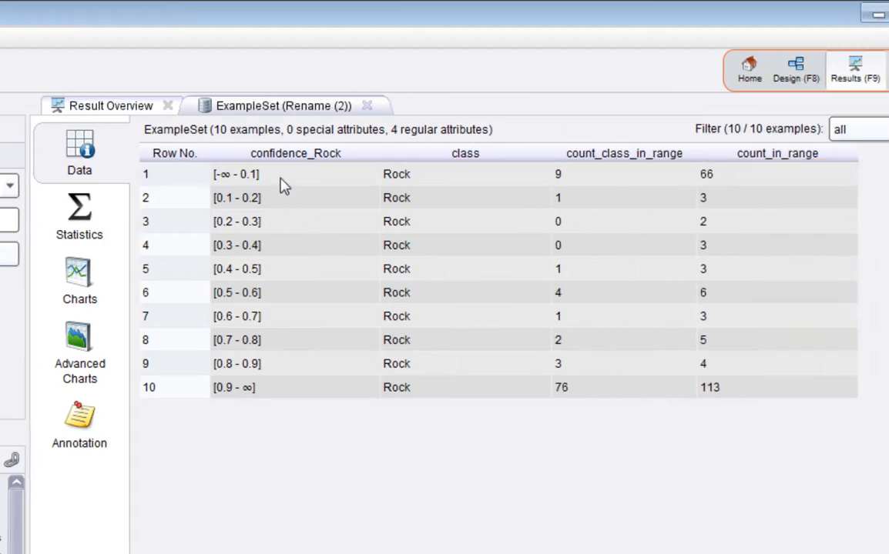
Examine the confidence_Rock and class columns and the first row's counts in the Rename (2) table, and resume the process.
drag(284, 183, 281, 385)
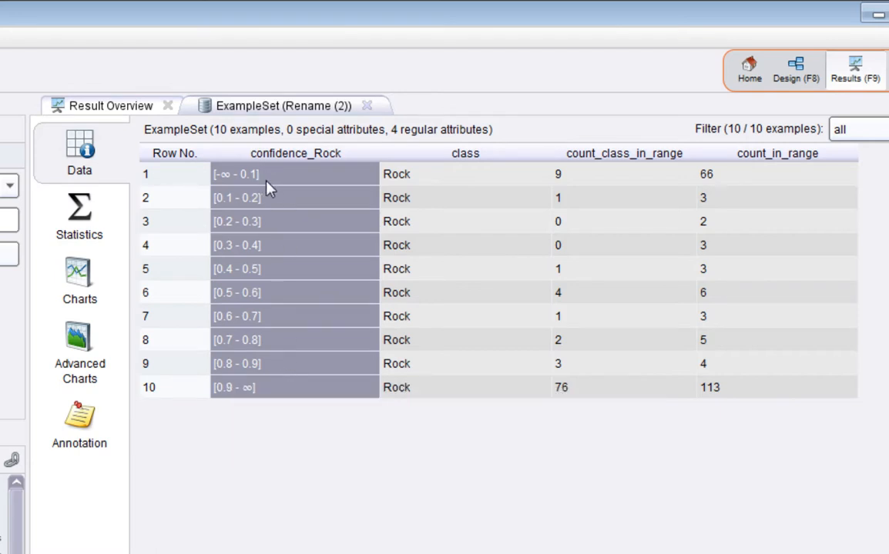
drag(468, 177, 476, 388)
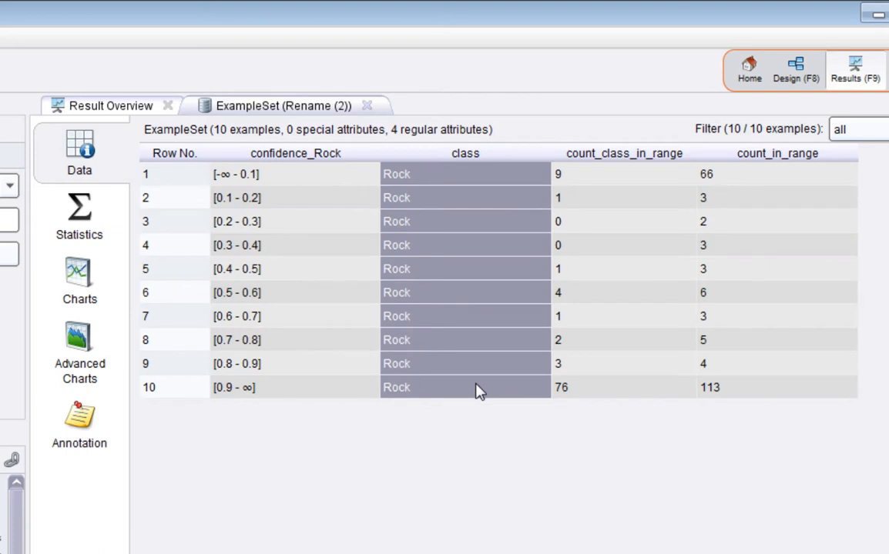
click(484, 180)
click(585, 182)
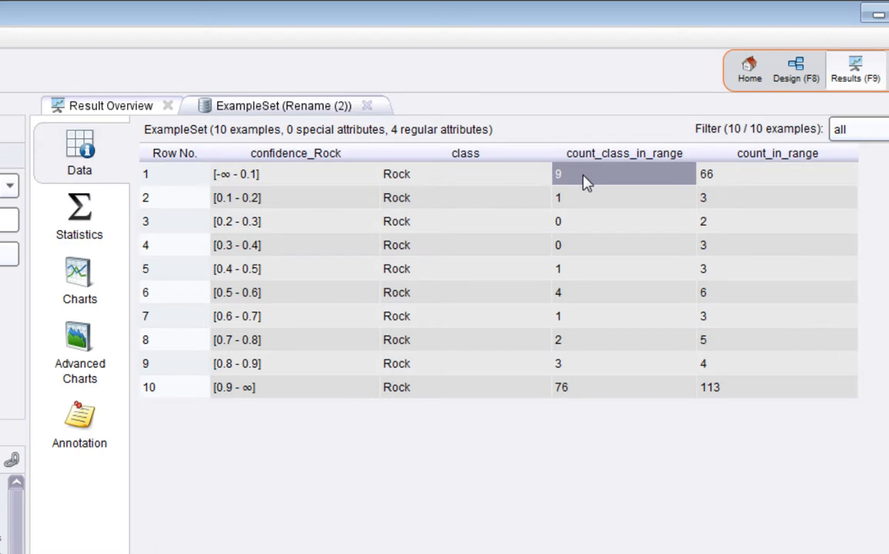
click(759, 183)
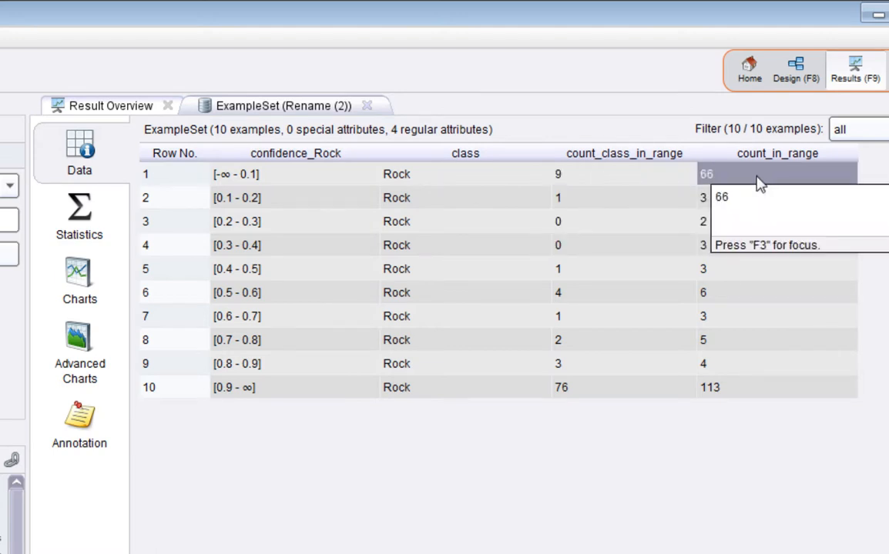
click(234, 171)
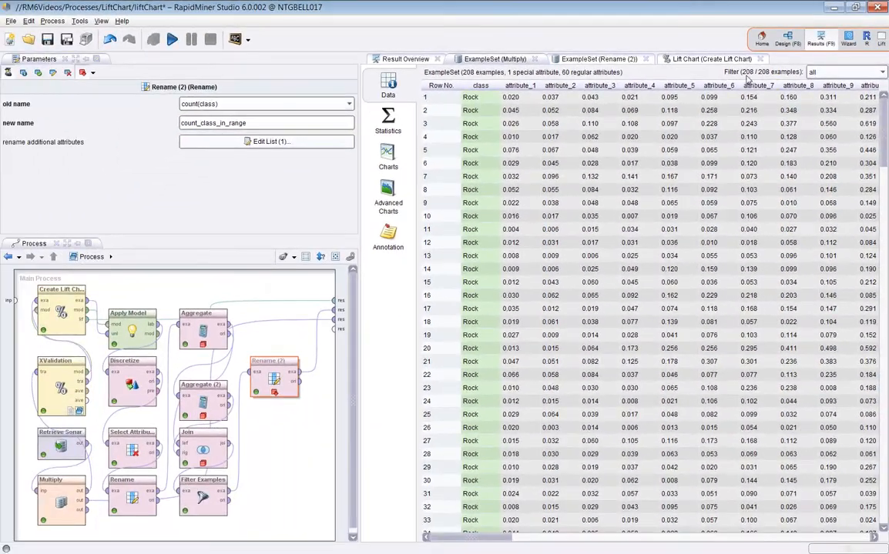
Detach the Rename (2) table into a smaller floating window and place it over the lift chart.
click(705, 61)
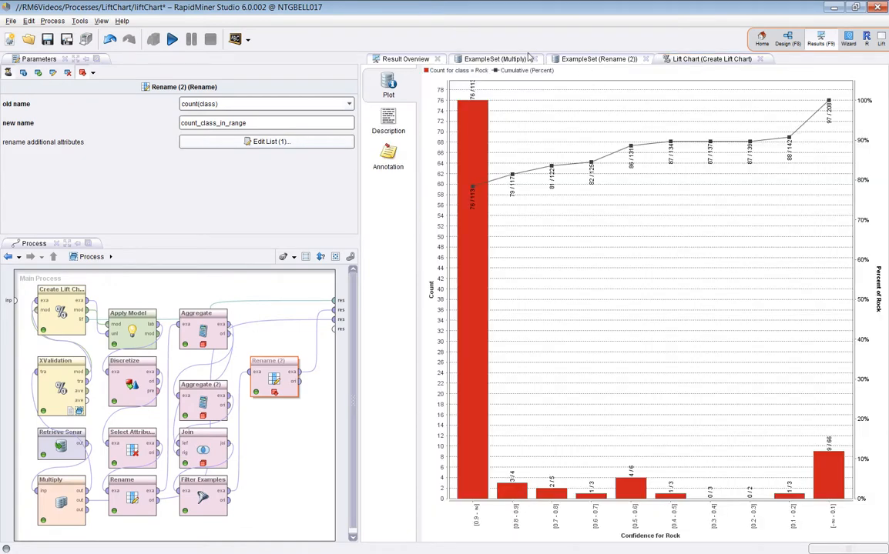
click(582, 61)
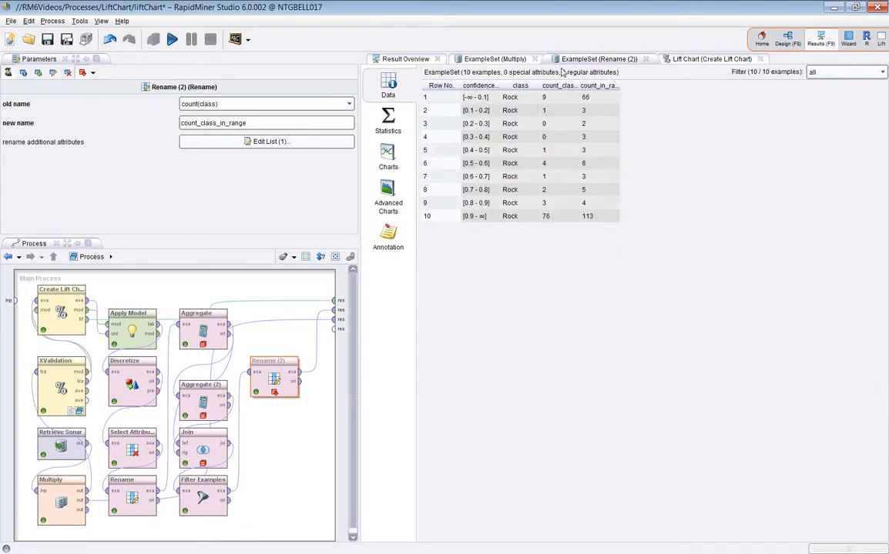
drag(586, 68, 385, 416)
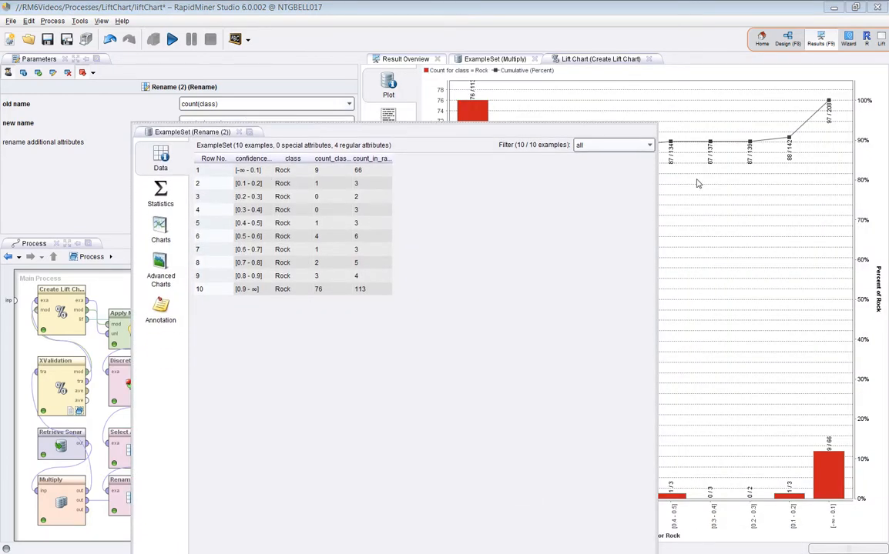
drag(661, 125, 460, 391)
drag(391, 395, 343, 140)
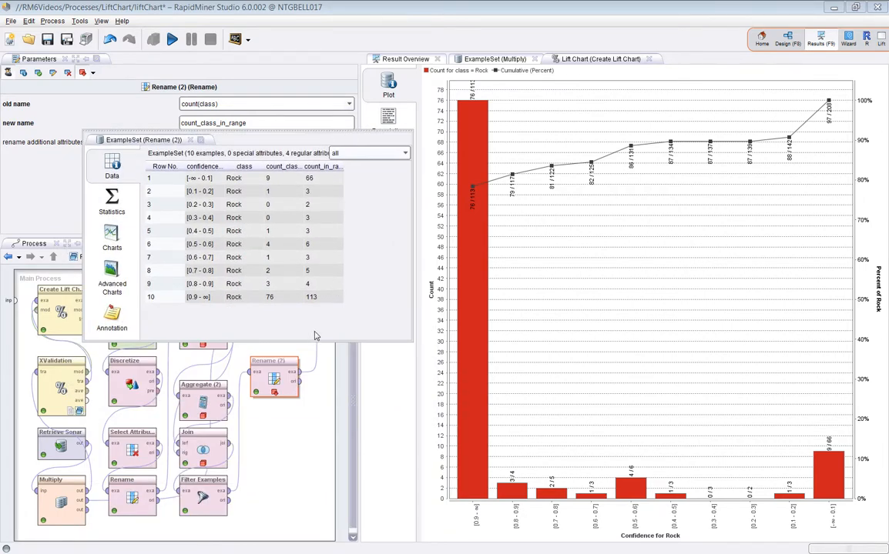
click(298, 297)
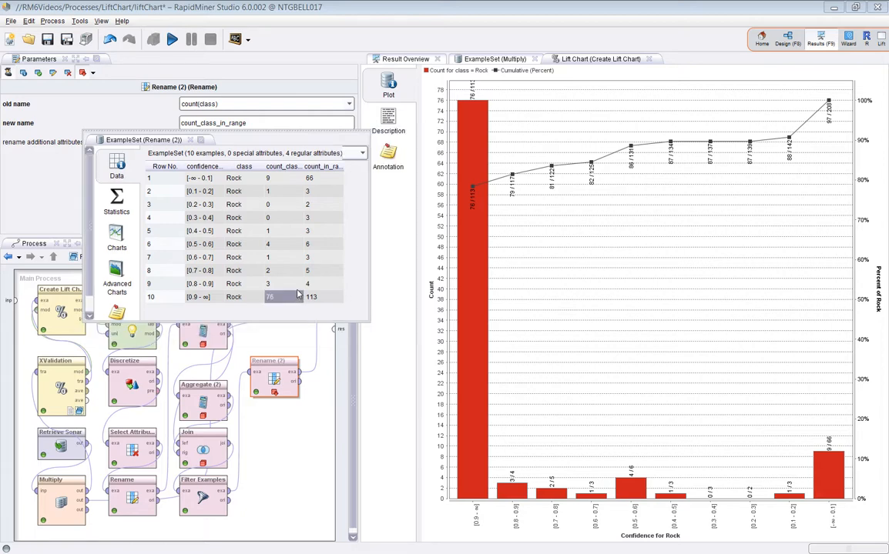
drag(287, 140, 728, 227)
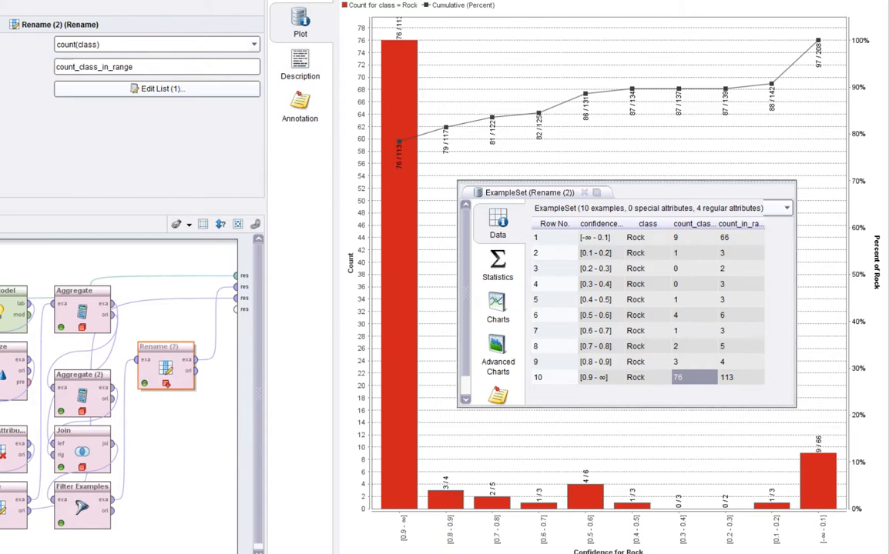
Inspect the Create Lift Chart operator's target class and binning type options, keeping the simple binning type.
click(1, 308)
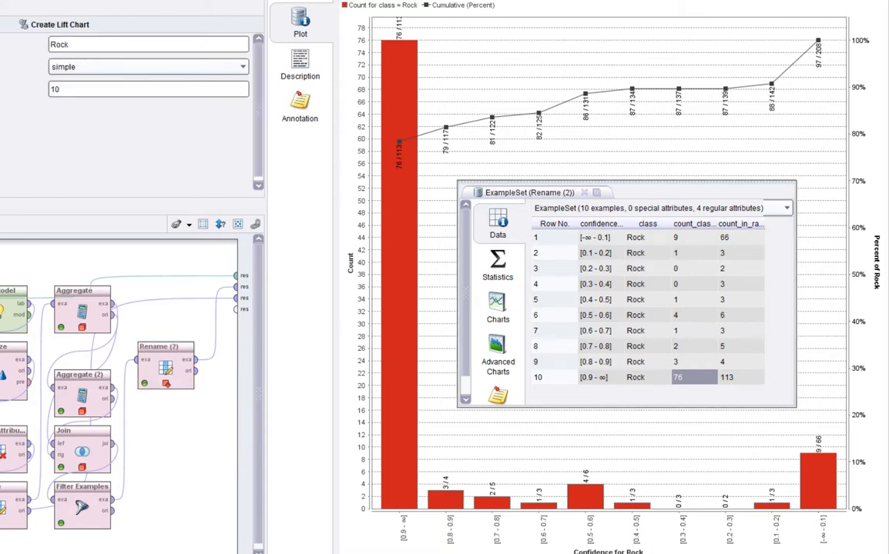
double_click(84, 49)
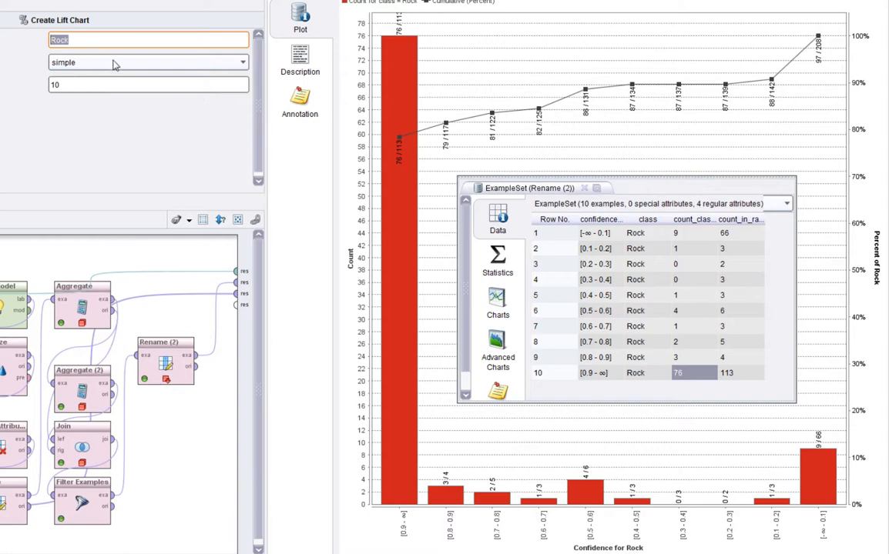
click(241, 64)
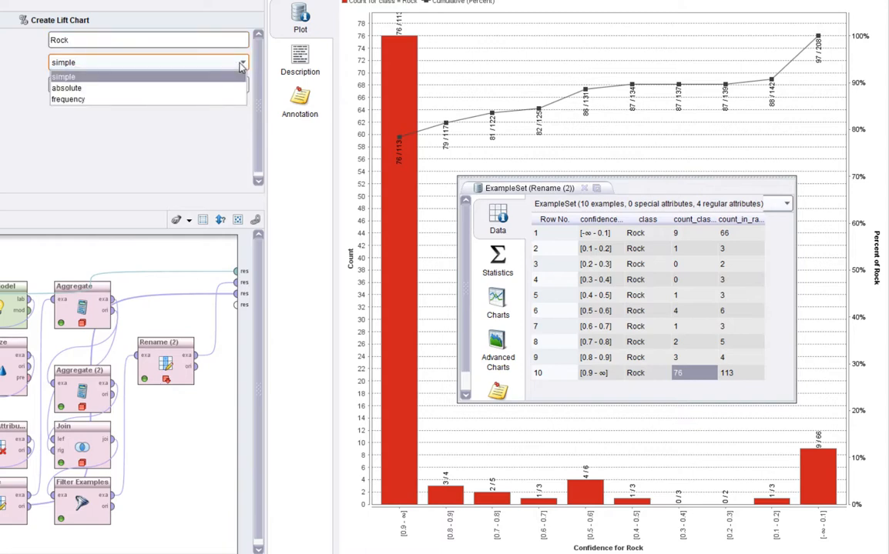
click(241, 65)
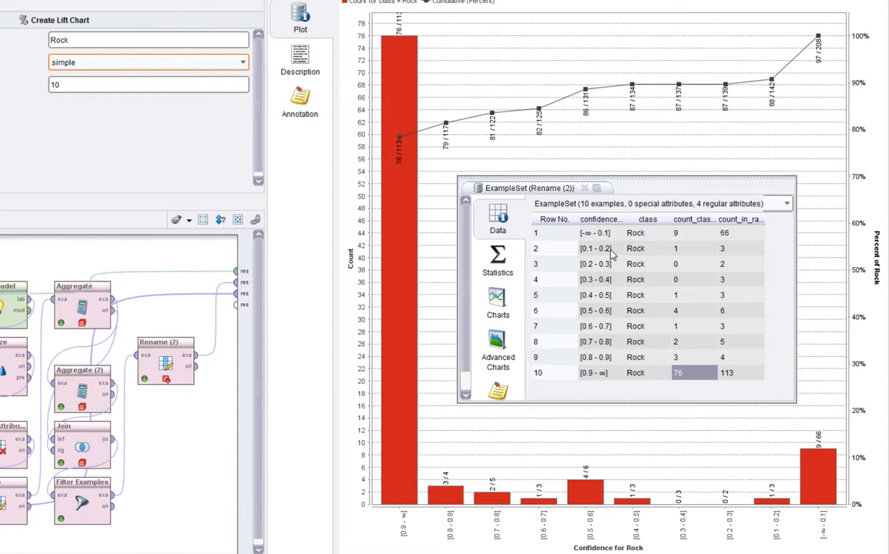
Widen the confidence_Rock column and compare the [0.9 - ∞] and [0.8 - 0.9] rows with the matching chart bars.
drag(627, 223, 655, 222)
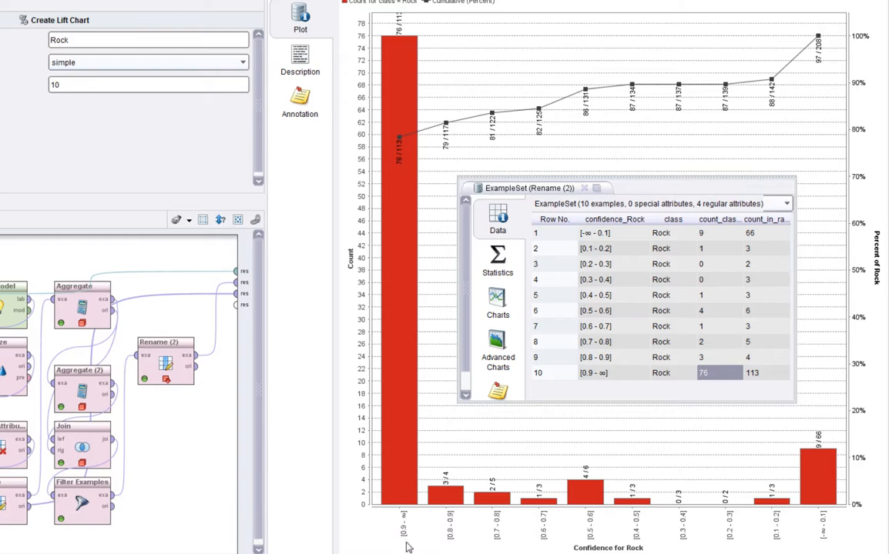
drag(602, 376, 758, 378)
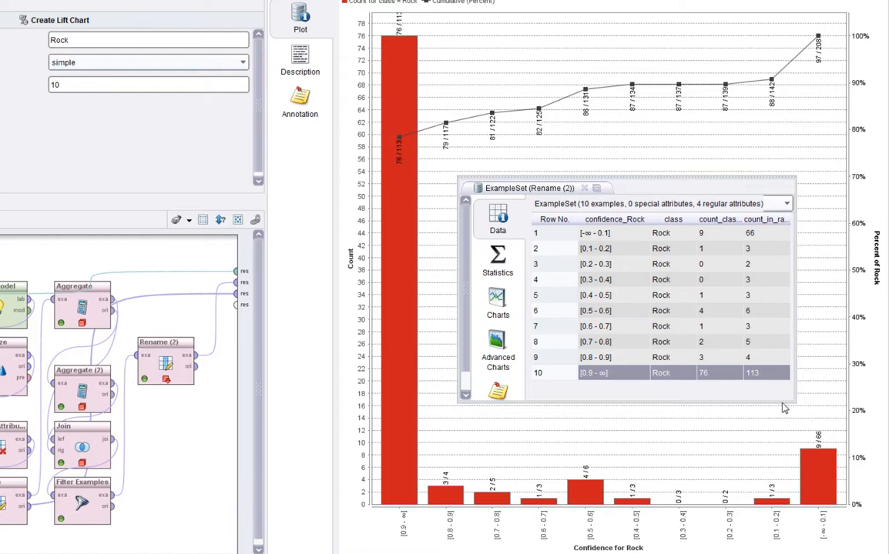
drag(705, 373, 751, 374)
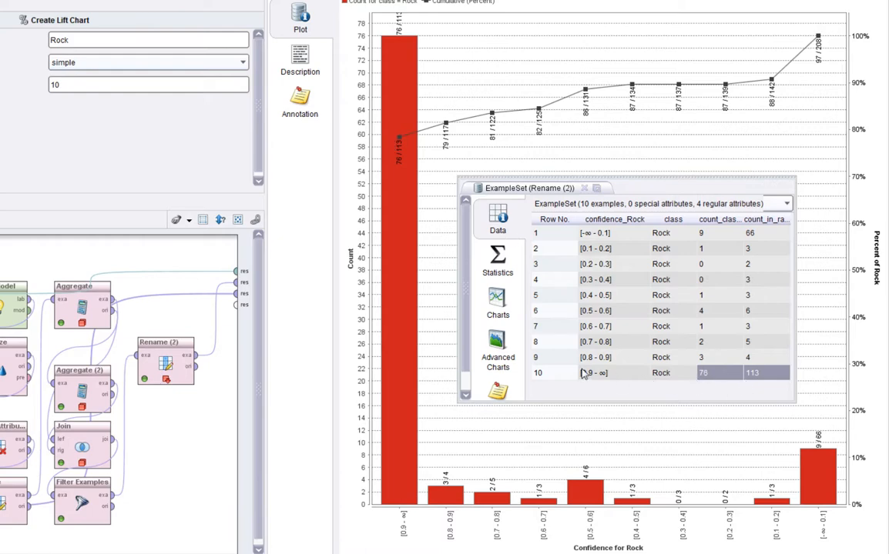
drag(590, 359, 770, 362)
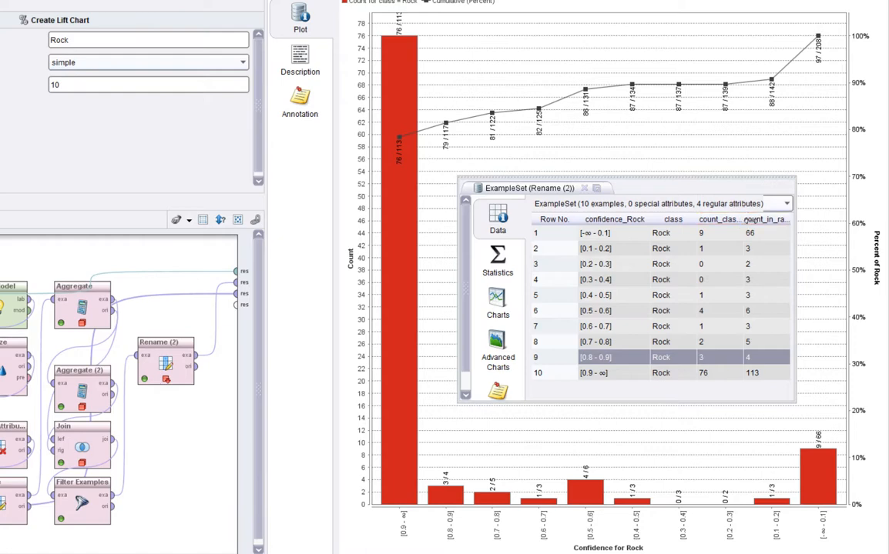
Enlarge the floating Rename (2) table on both sides and widen its count_class_in_range column to show the full heading.
drag(745, 220, 759, 221)
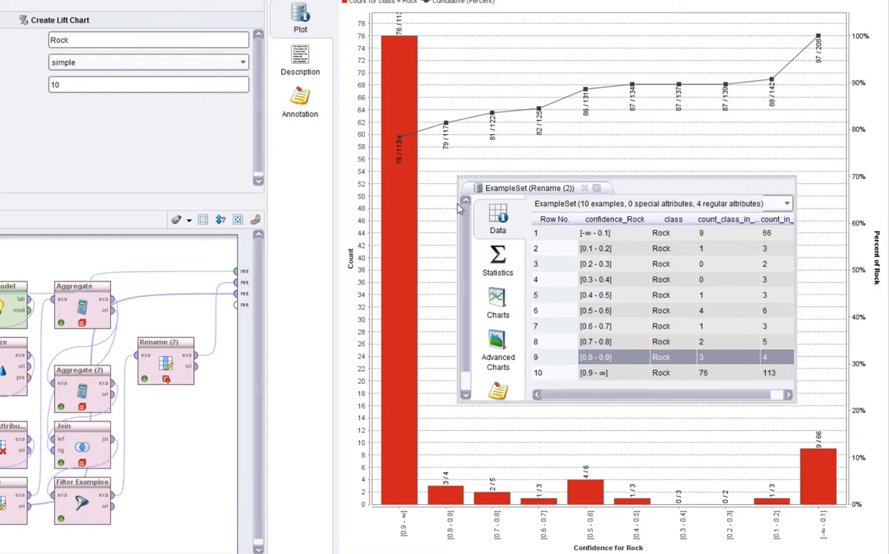
drag(459, 207, 432, 189)
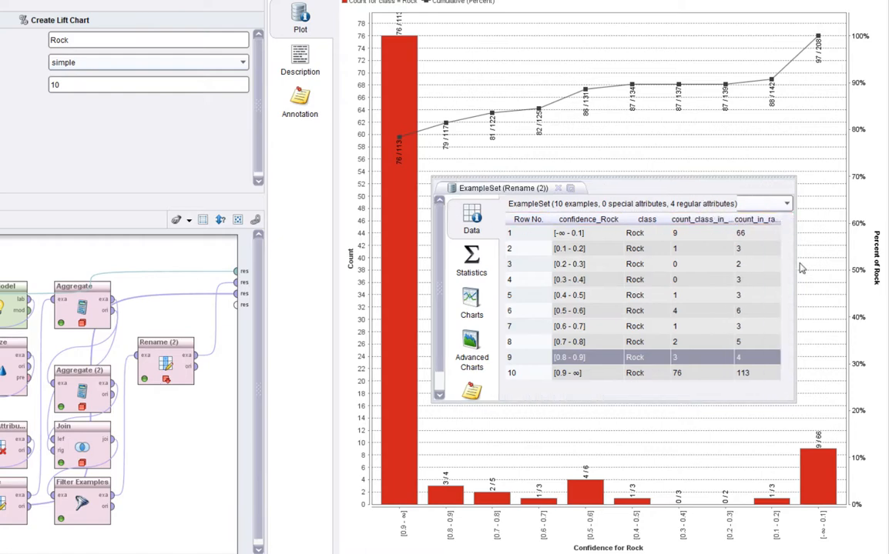
drag(798, 269, 826, 269)
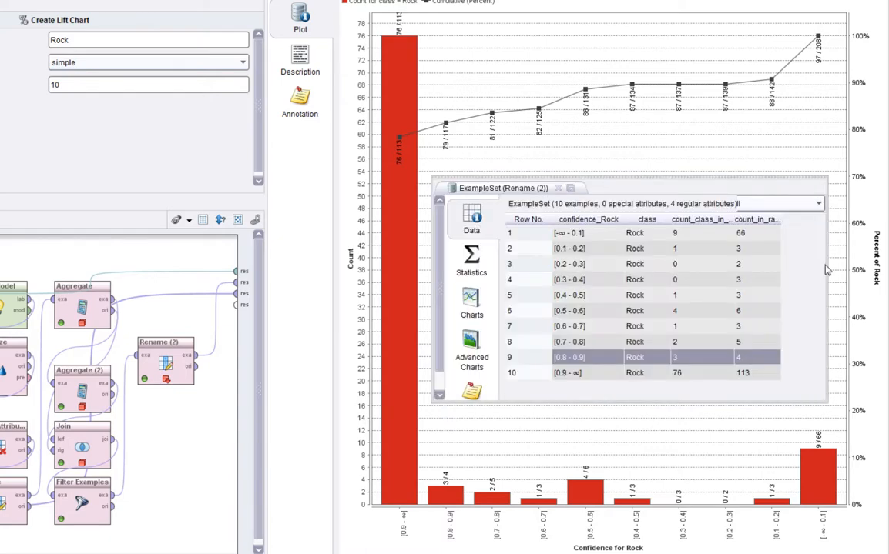
drag(734, 220, 757, 219)
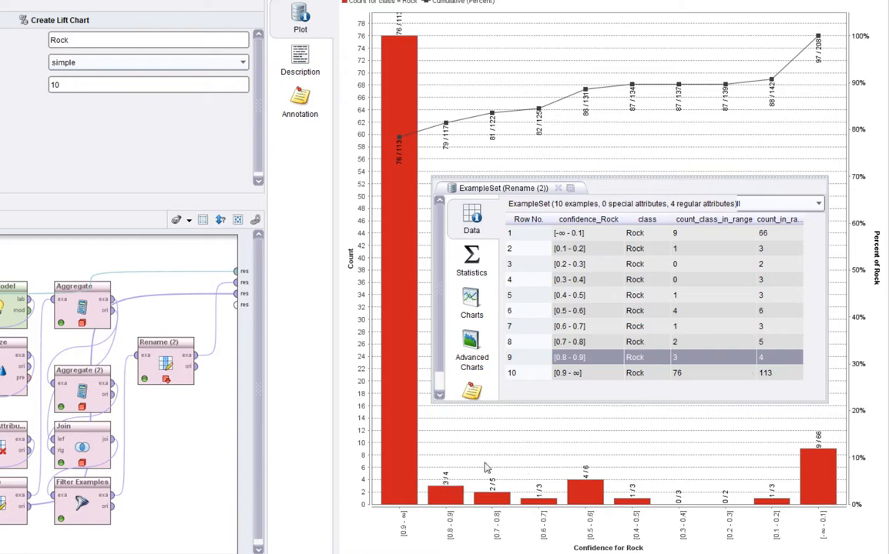
Compare the class and total counts of the ranges from [0.7 - 0.8] down to [0.5 - 0.6] with their chart bars.
drag(719, 341, 767, 343)
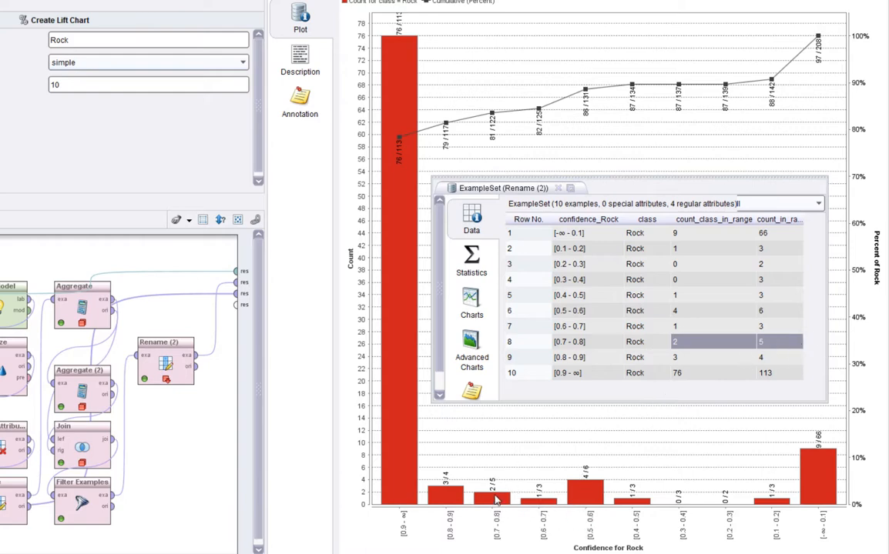
drag(693, 326, 767, 312)
click(747, 311)
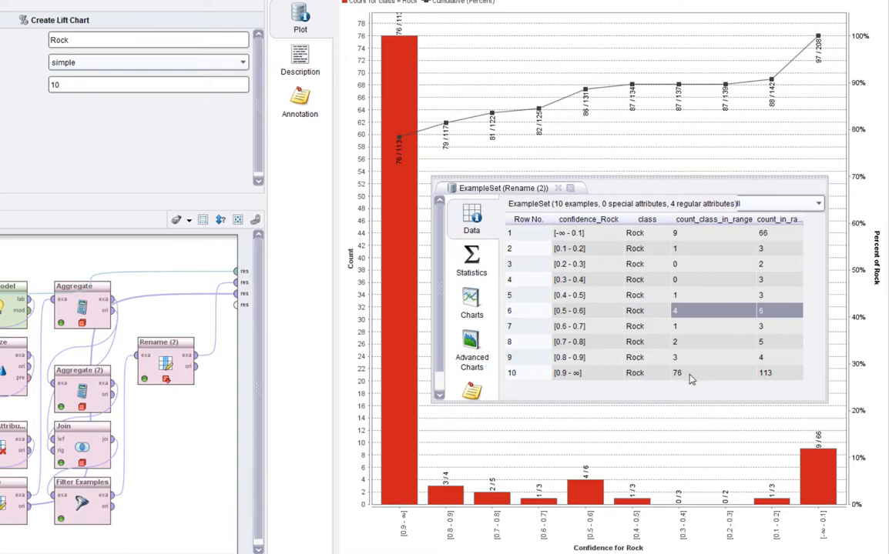
Compare the class and total counts of the last two and last three table rows with the chart's cumulative points.
drag(677, 358, 681, 373)
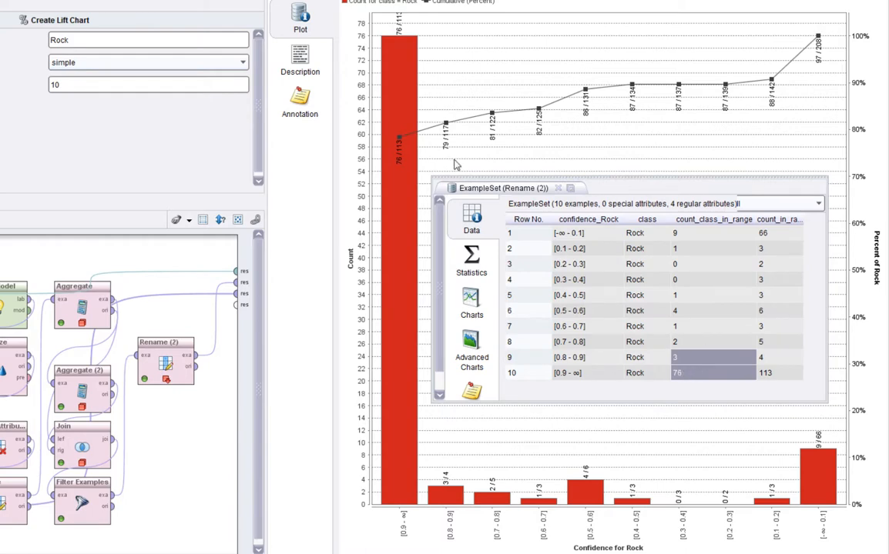
drag(777, 358, 784, 376)
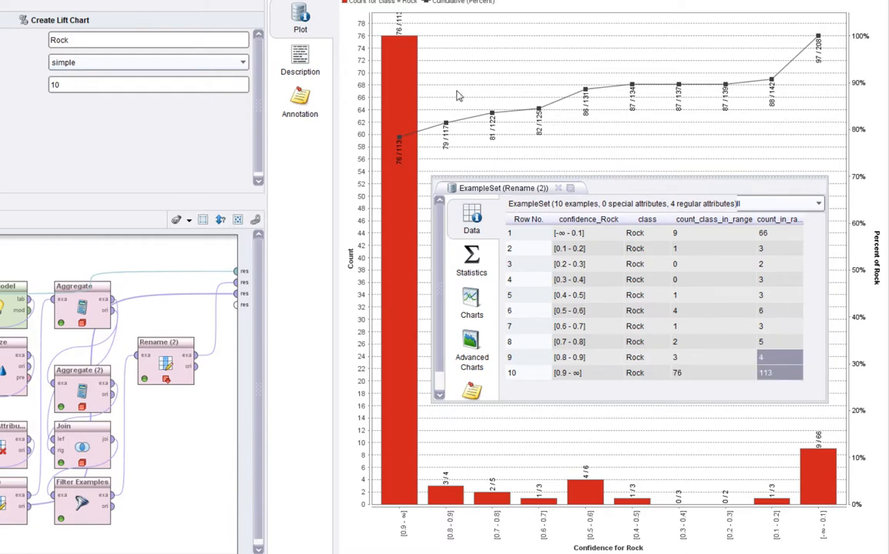
drag(678, 342, 691, 374)
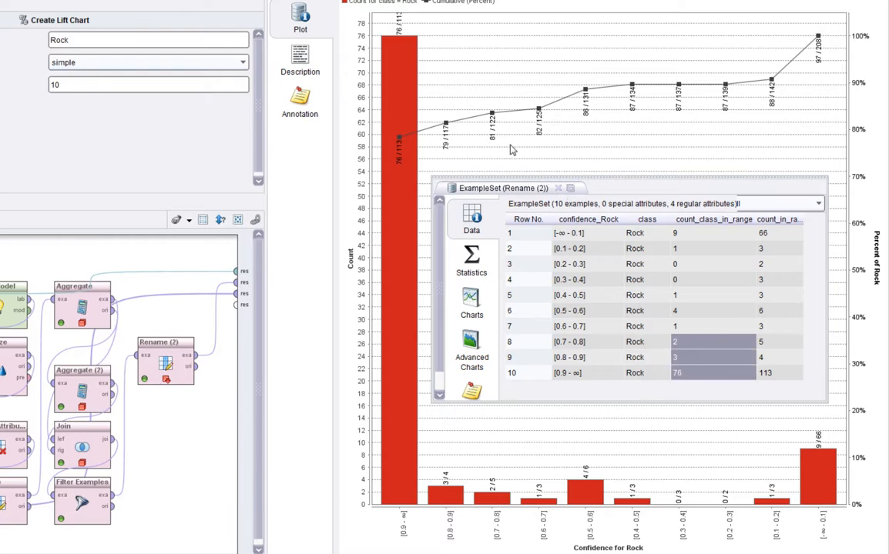
drag(769, 343, 774, 373)
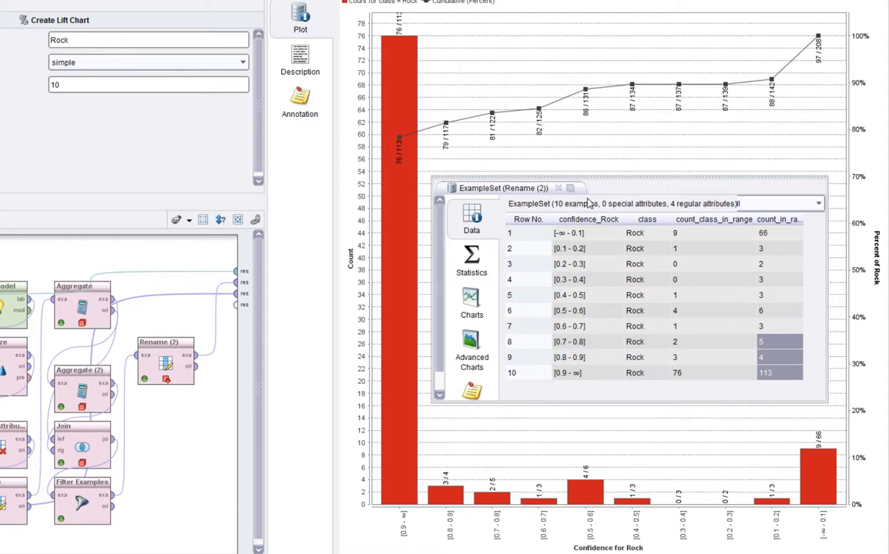
Close the floating Rename (2) table and set the Create Lift Chart operator's target class to Mine.
click(559, 190)
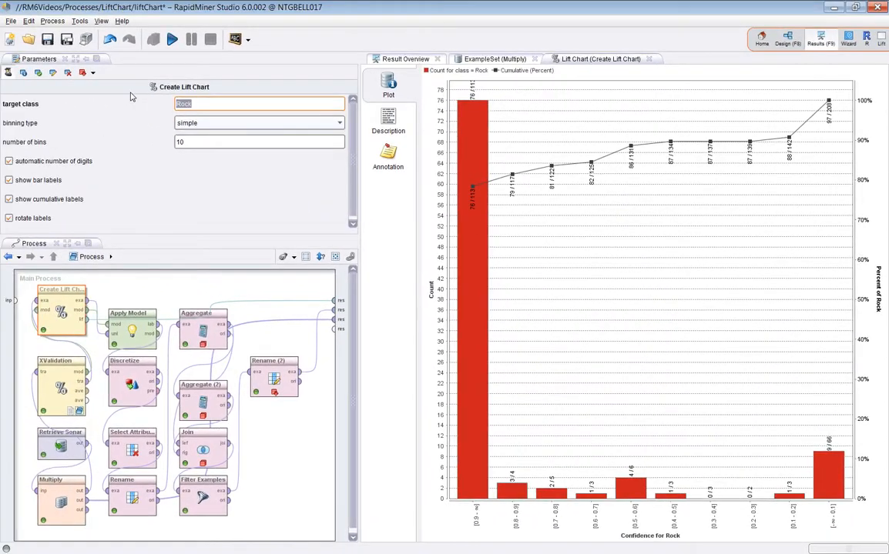
text(Mine)
Remove the breakpoints from the Aggregate, Aggregate (2), Join and Rename (2) operators, and run the process.
click(212, 336)
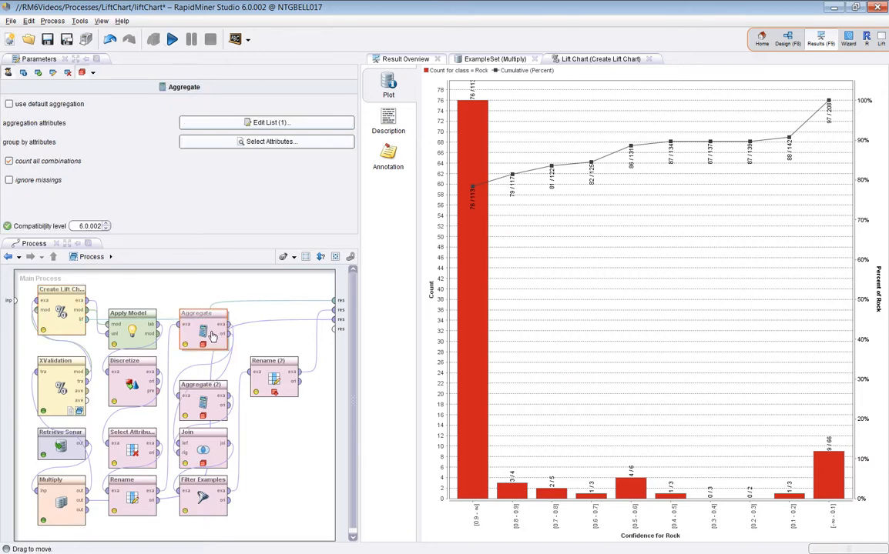
click(202, 448)
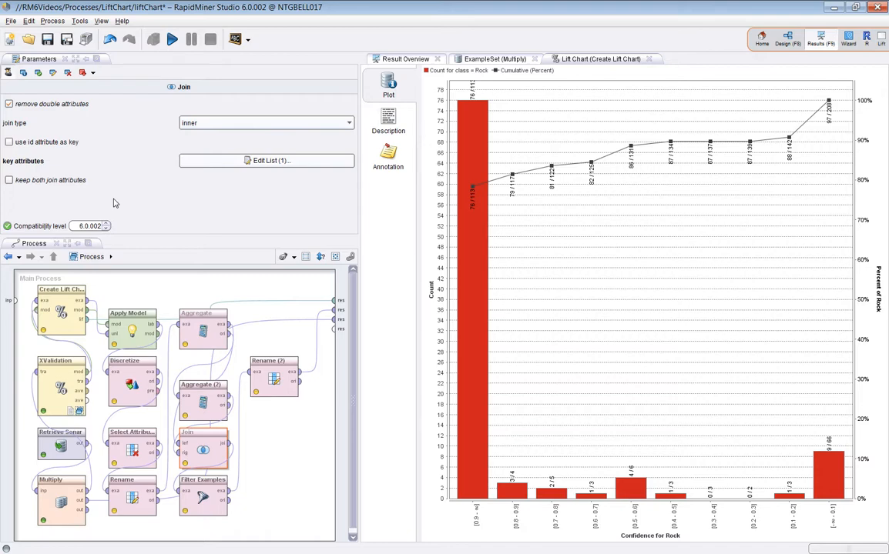
click(172, 38)
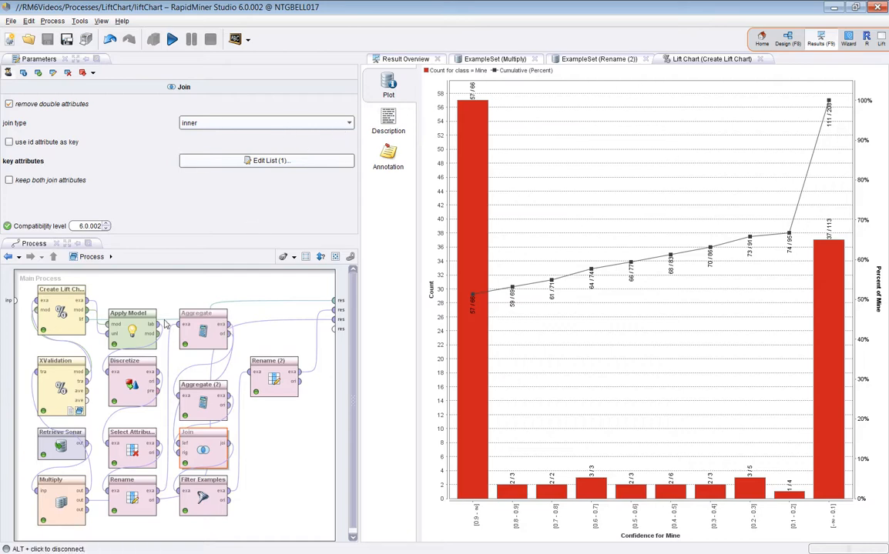
Set the Create Lift Chart operator's target class to Rock and its binning type to absolute.
click(66, 291)
double_click(268, 108)
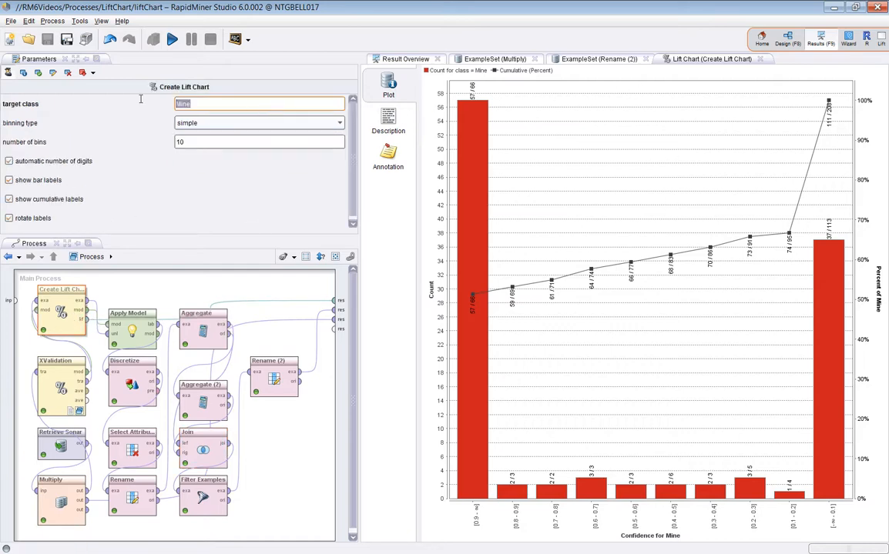
text(Rock)
click(324, 123)
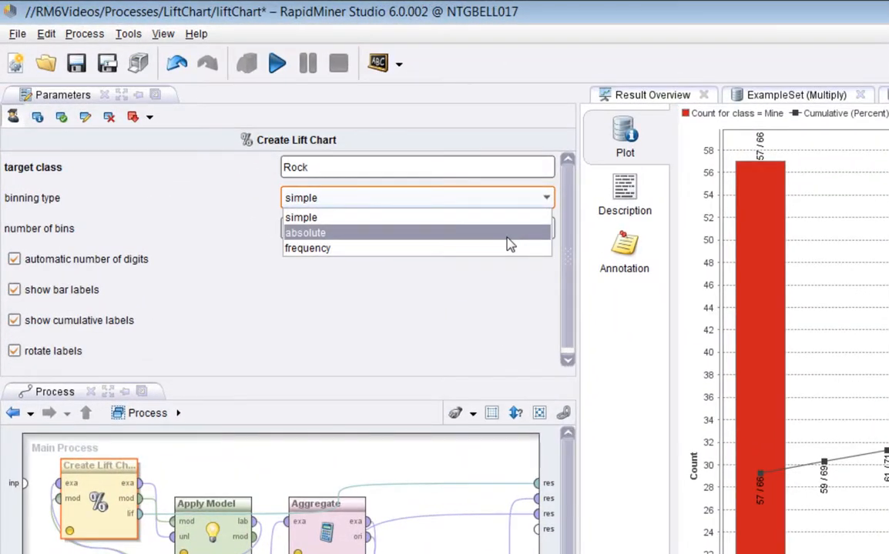
click(493, 221)
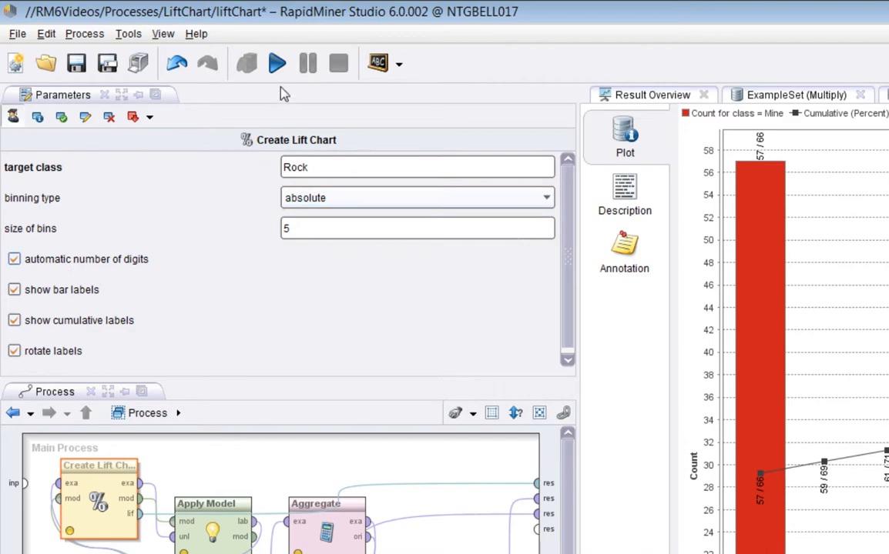
Run the process and view the lift chart, and rerun it with the size of bins set to 50.
click(276, 63)
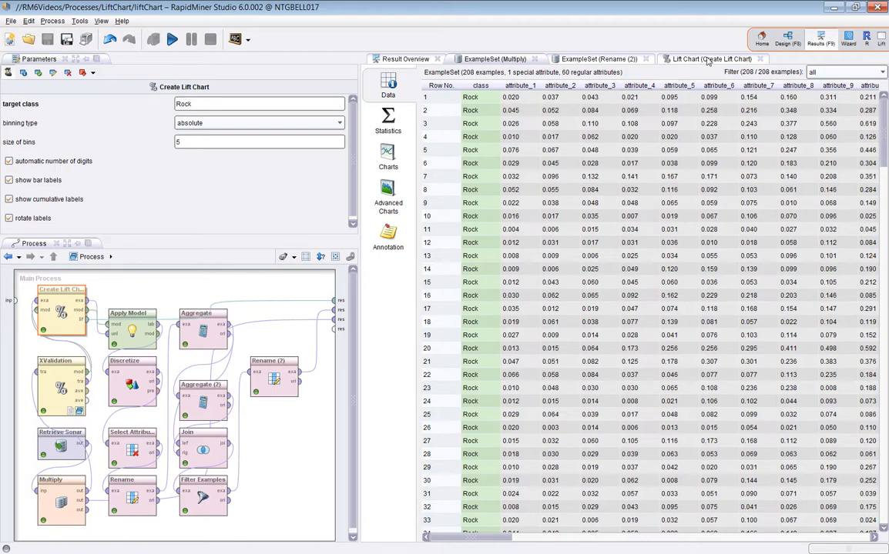
click(707, 59)
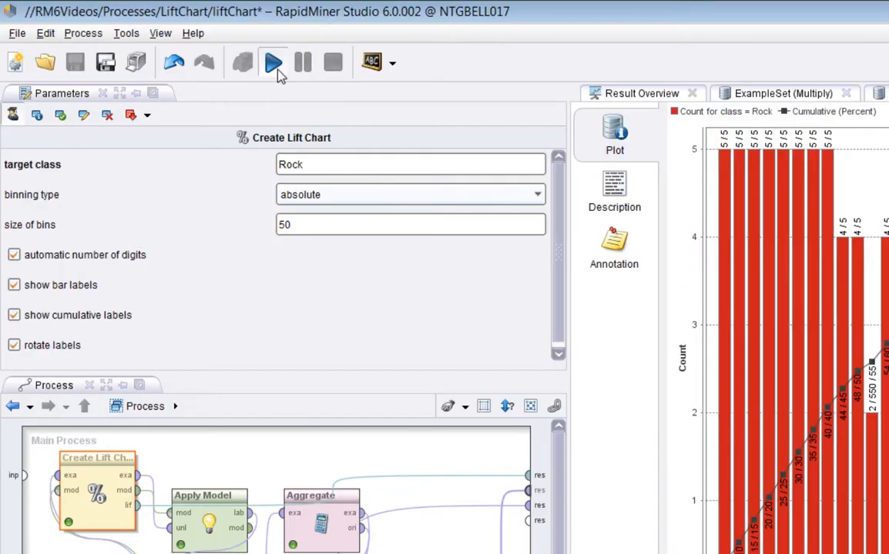
click(277, 70)
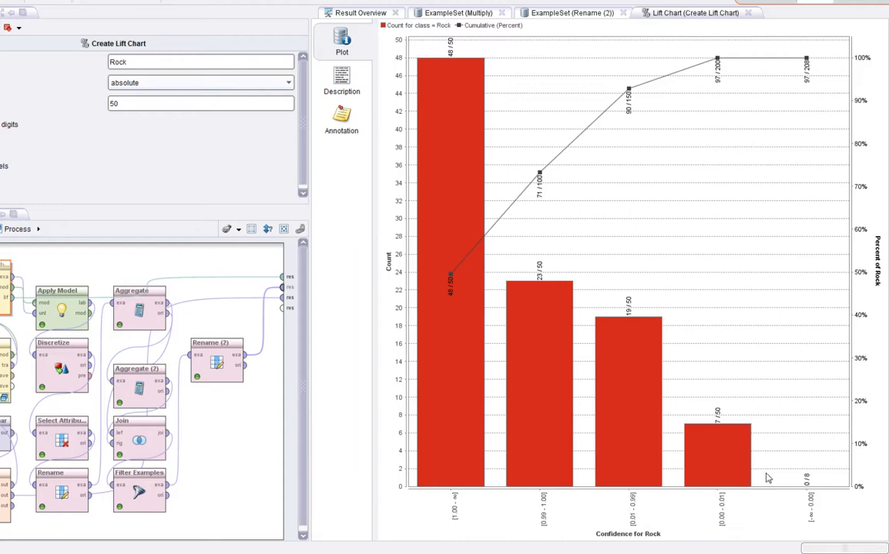
Change the lift chart's binning type to frequency, run the process and show the resulting chart.
click(136, 83)
click(137, 114)
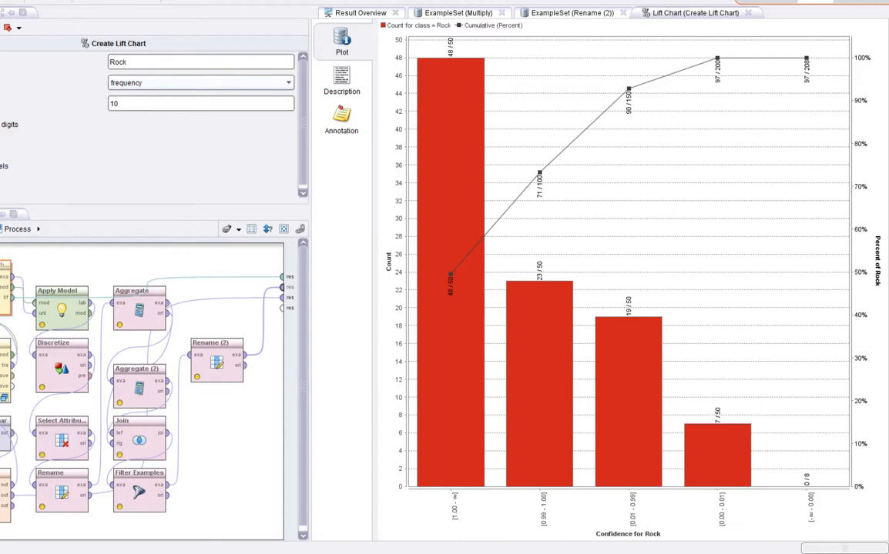
click(105, 2)
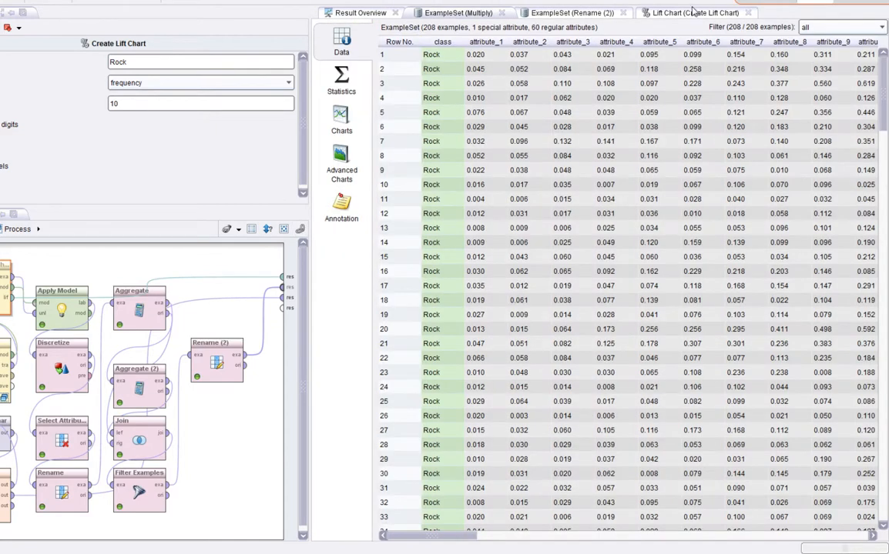
click(693, 13)
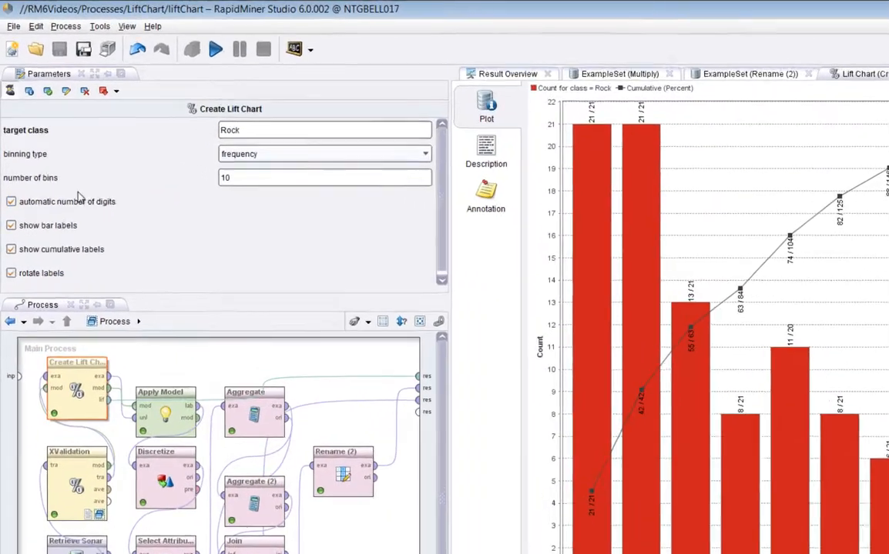
Disable the automatic number of digits for the lift chart, save the process and run it.
click(47, 161)
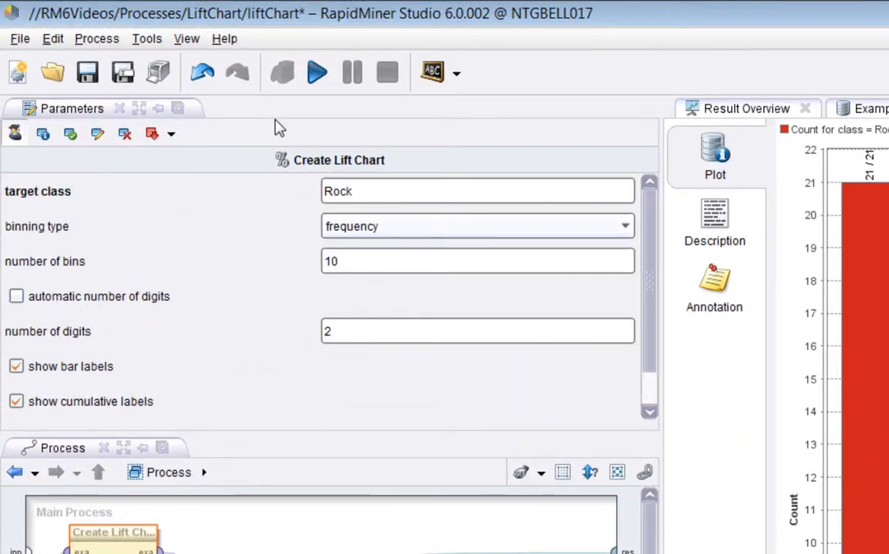
click(87, 72)
click(317, 72)
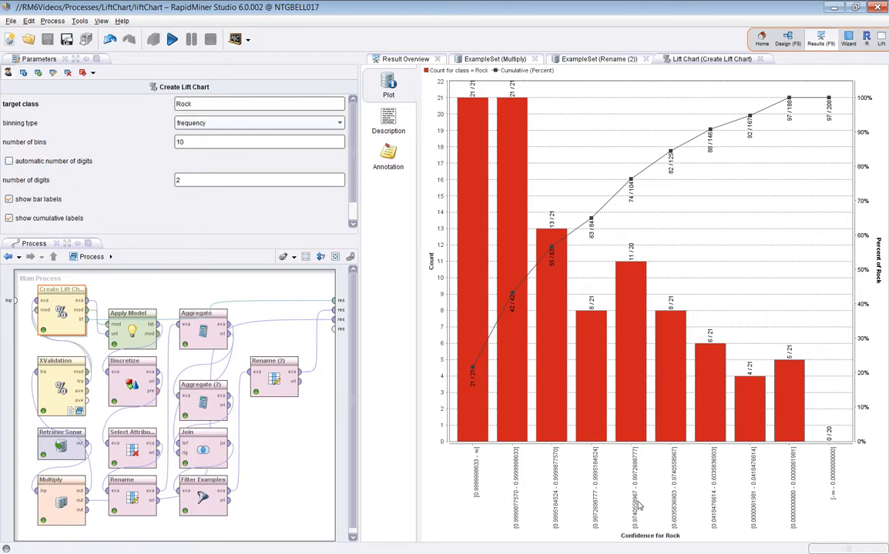
Re-enable automatic number of digits, disable bar labels, cumulative labels and label rotation, and run the process.
click(8, 161)
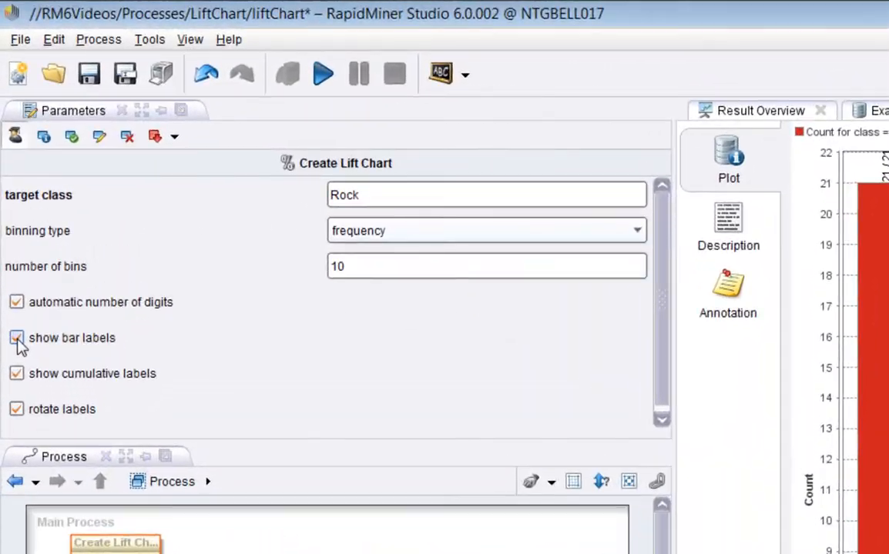
click(9, 201)
click(28, 375)
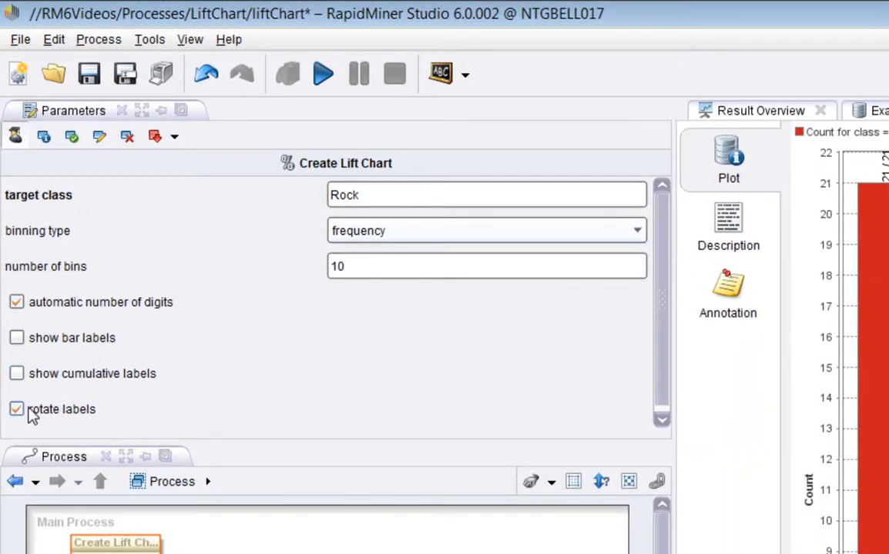
click(25, 409)
click(323, 74)
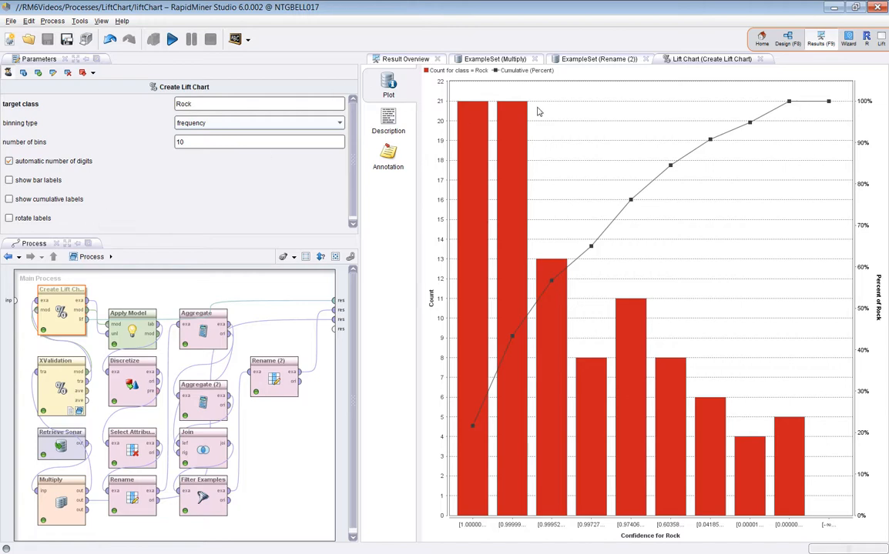
Re-enable bar labels, cumulative labels and label rotation, run the process and show the lift chart.
click(9, 180)
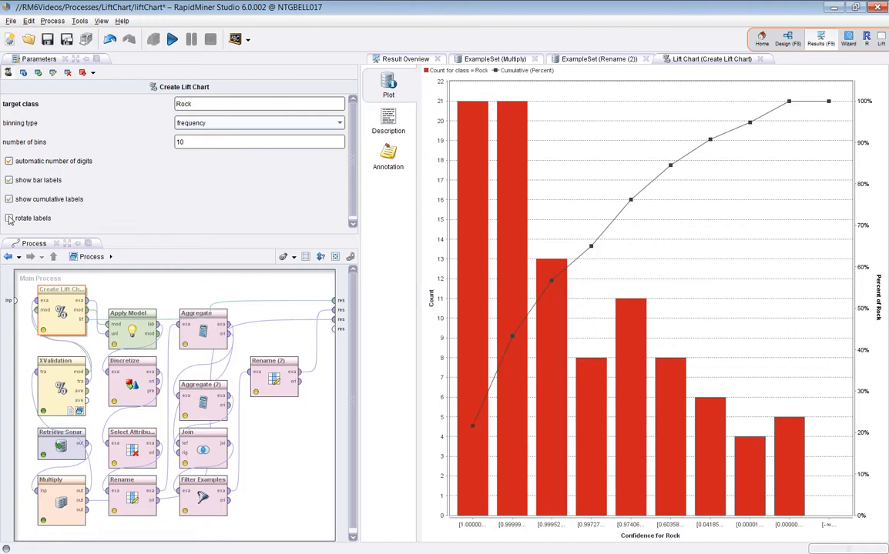
click(171, 39)
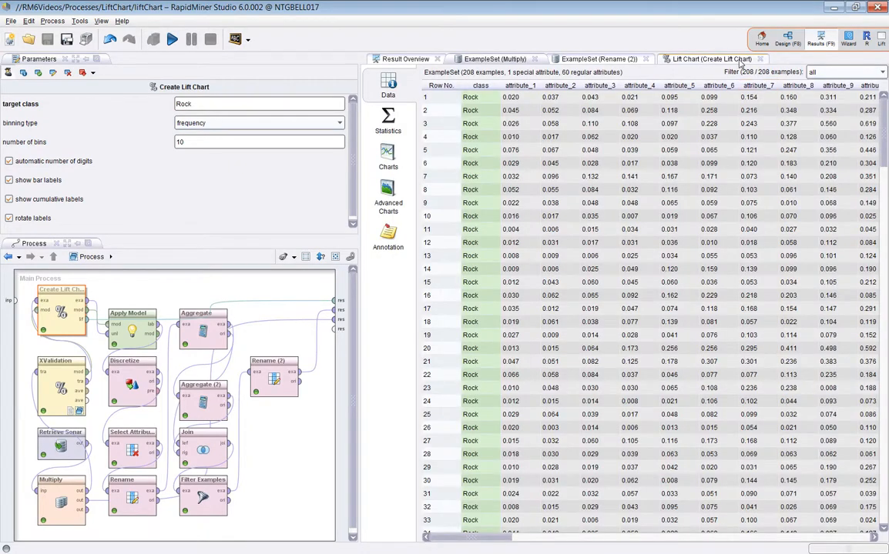
click(739, 60)
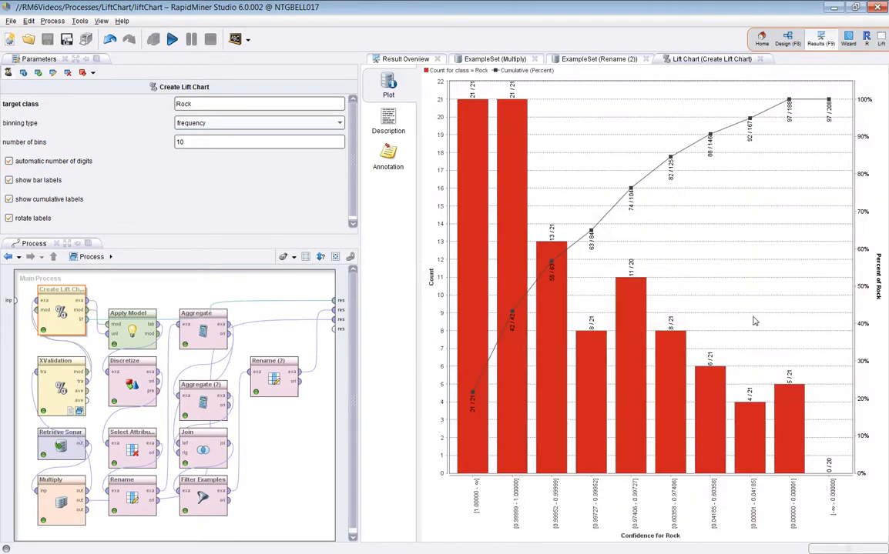
Set the lift chart's binning type back to simple, run the process and show the resulting chart.
click(341, 124)
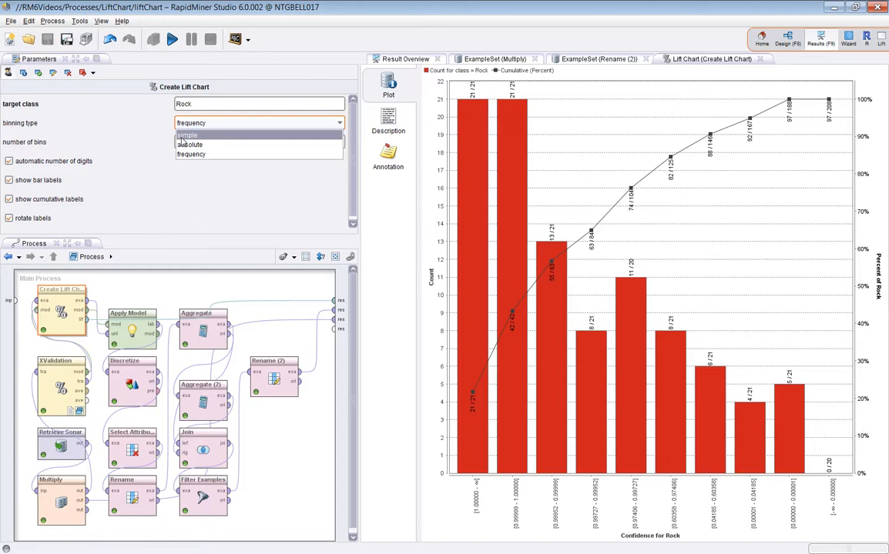
click(185, 136)
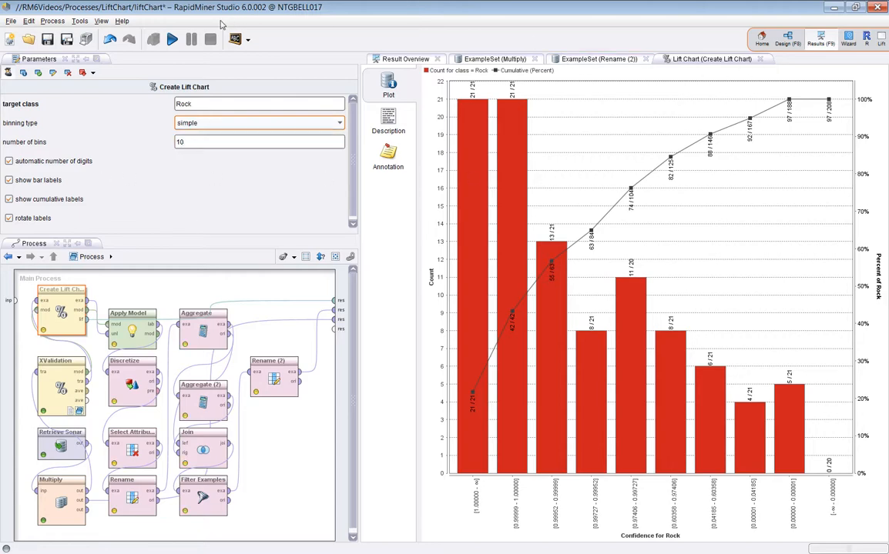
key(F11)
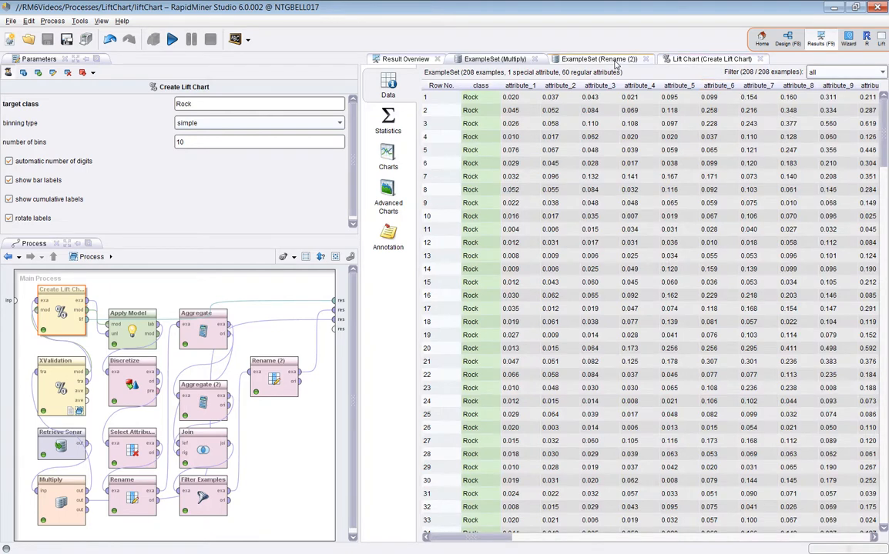
click(705, 59)
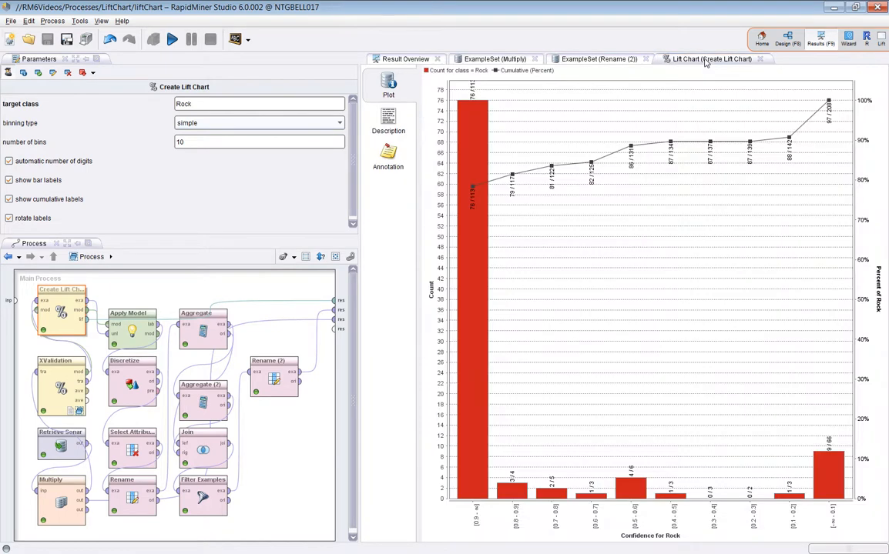
Float the Rename (2) table over the lift chart and select its class and total counts for the range [0.9 - ∞].
click(576, 61)
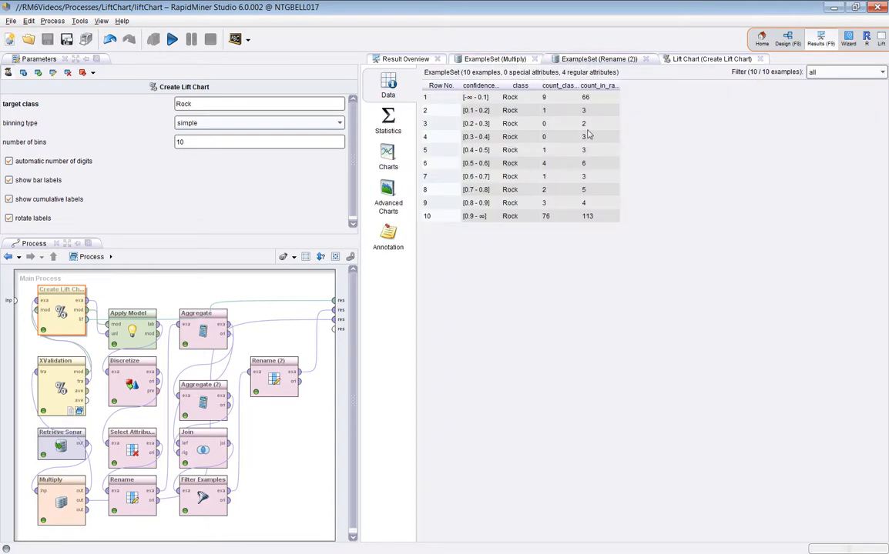
drag(588, 134, 771, 432)
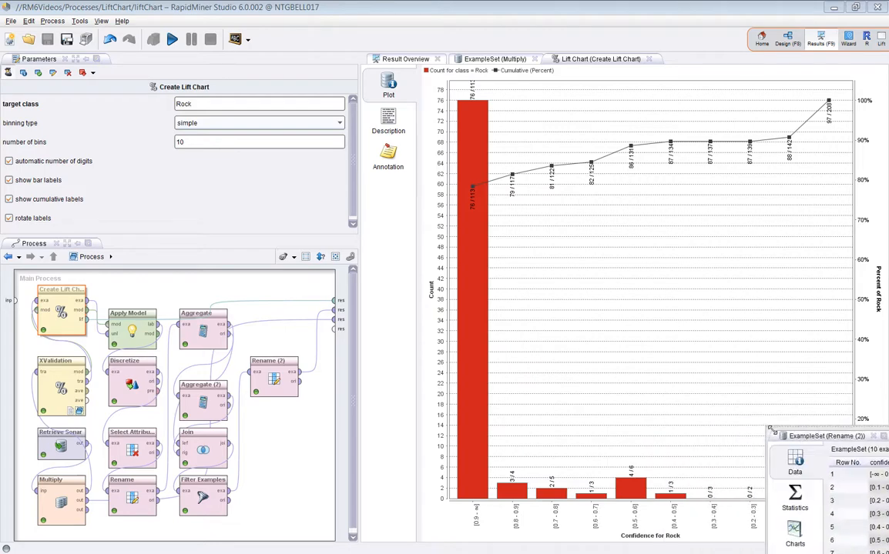
drag(887, 434, 703, 208)
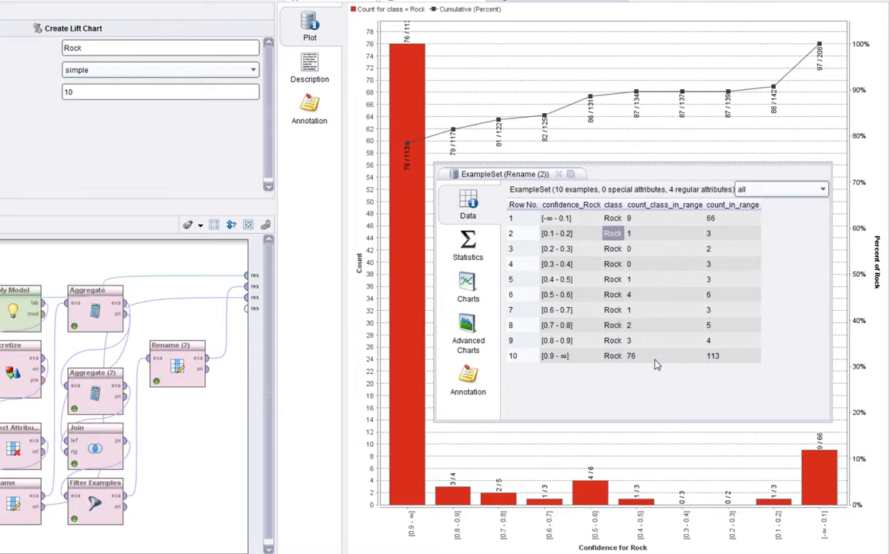
drag(653, 359, 712, 356)
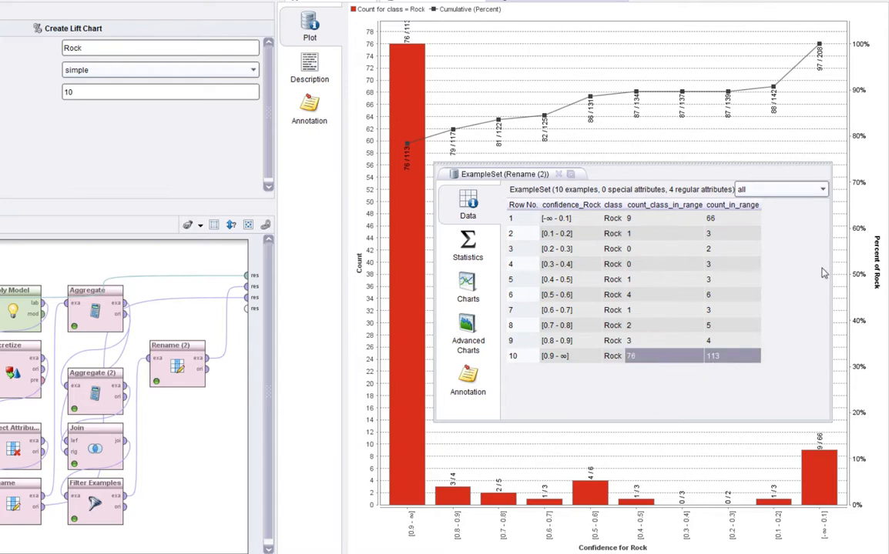